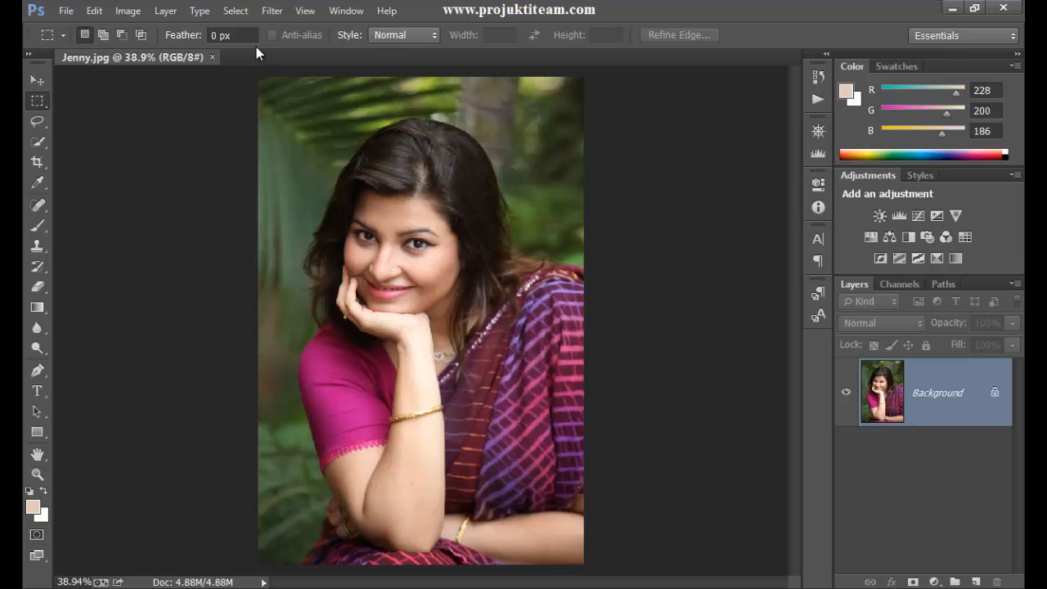
# Open the Background layer in the Liquify filter, dismiss the hardware acceleration notice, and turn off Advanced Mode.
pyautogui.click(270, 11)
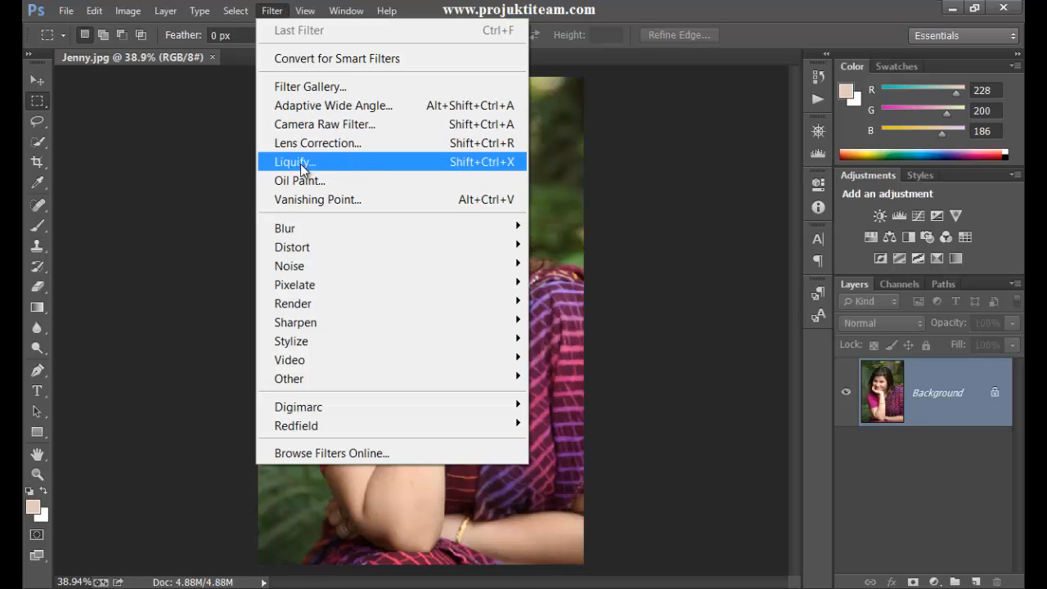
pyautogui.click(378, 163)
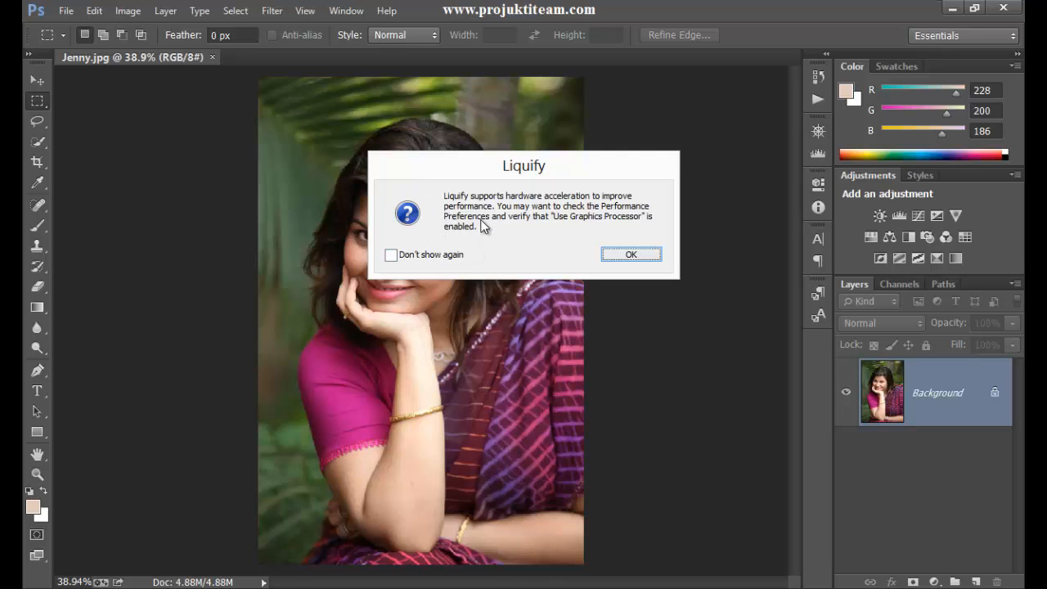
pyautogui.click(424, 258)
pyautogui.click(615, 256)
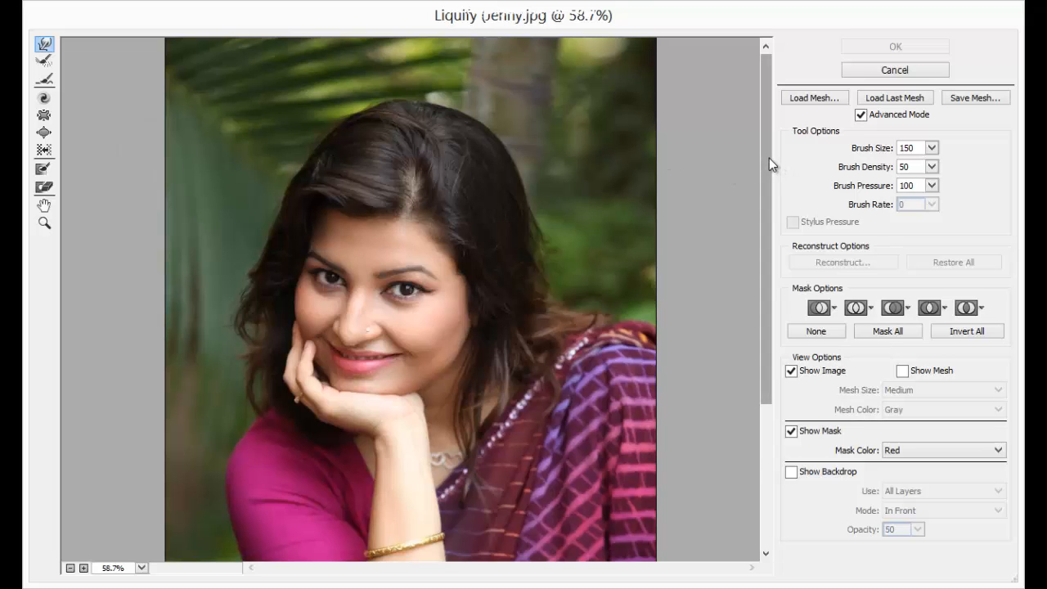
pyautogui.moveTo(769, 158)
pyautogui.mouseDown()
pyautogui.moveTo(779, 219)
pyautogui.moveTo(755, 186)
pyautogui.moveTo(753, 158)
pyautogui.mouseUp()
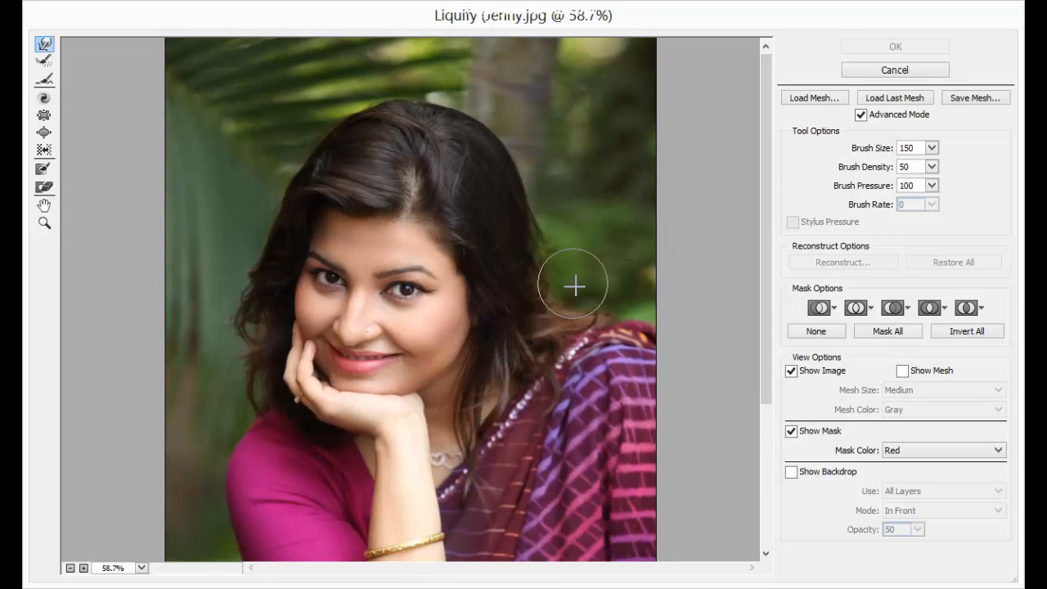
pyautogui.click(857, 115)
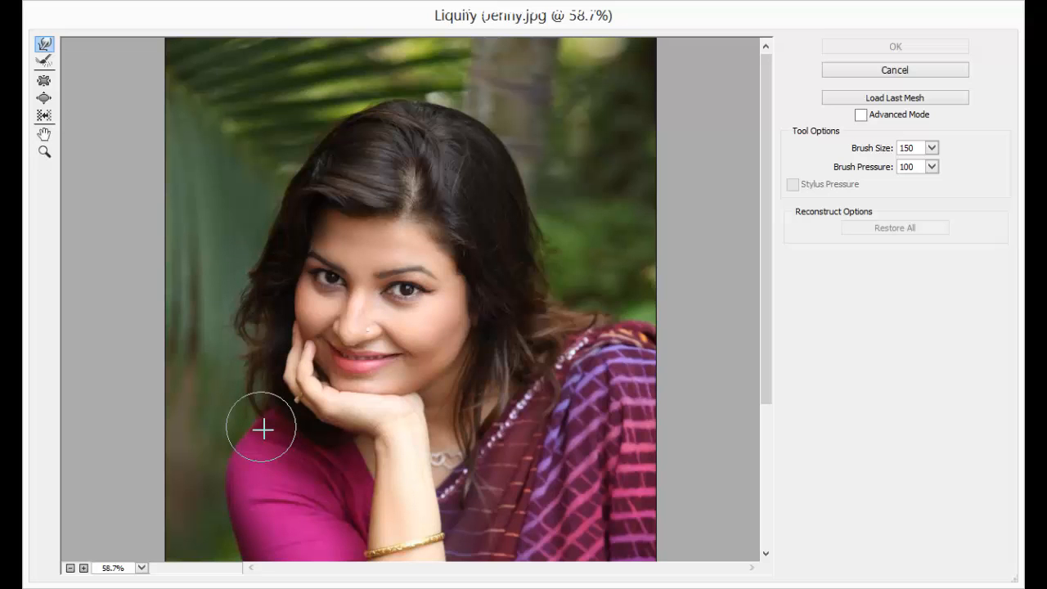
# Set the Forward Warp brush size to 300 for working on the magenta sleeve and upper arm.
pyautogui.moveTo(355, 412); pyautogui.dragTo(376, 213)
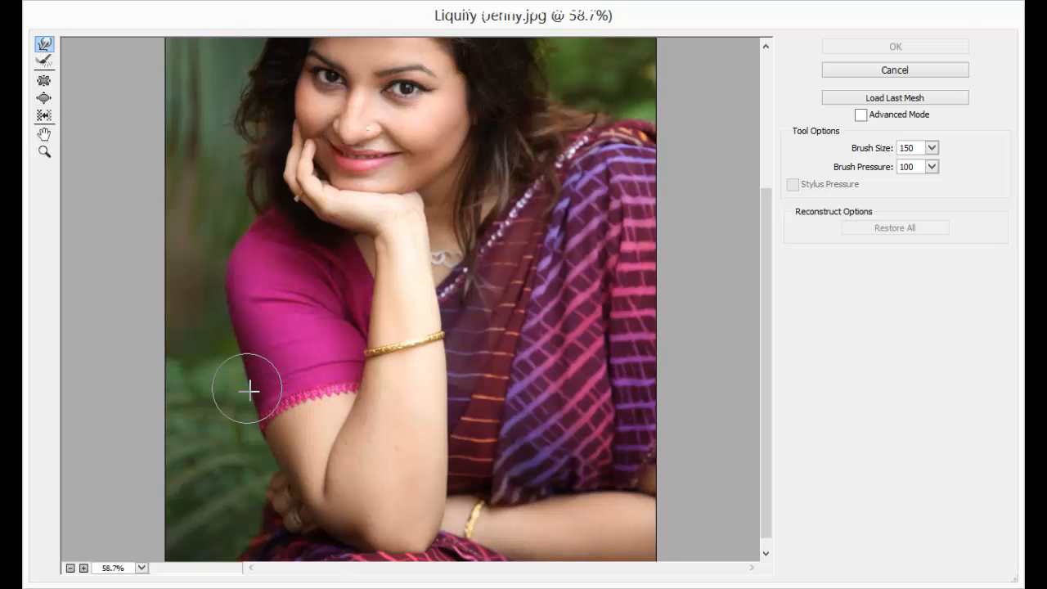
pyautogui.press(']')
pyautogui.press(']')
pyautogui.press(']')
pyautogui.press(']')
pyautogui.press(']')
pyautogui.press(']')
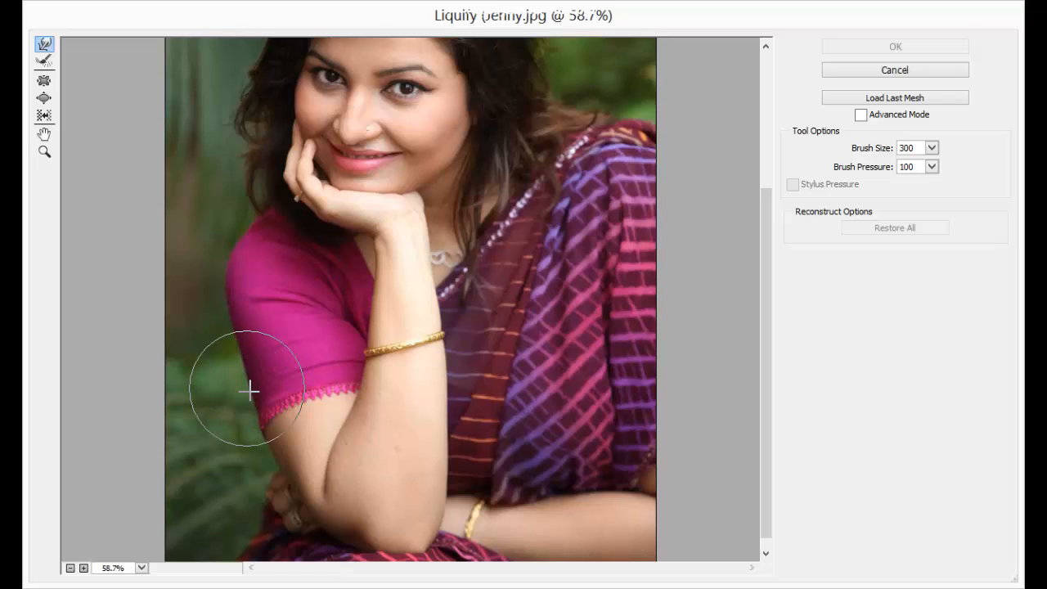
pyautogui.press('[')
pyautogui.press('[')
pyautogui.press('[')
pyautogui.press('[')
pyautogui.press('[')
pyautogui.press(']')
pyautogui.press(']')
pyautogui.press(']')
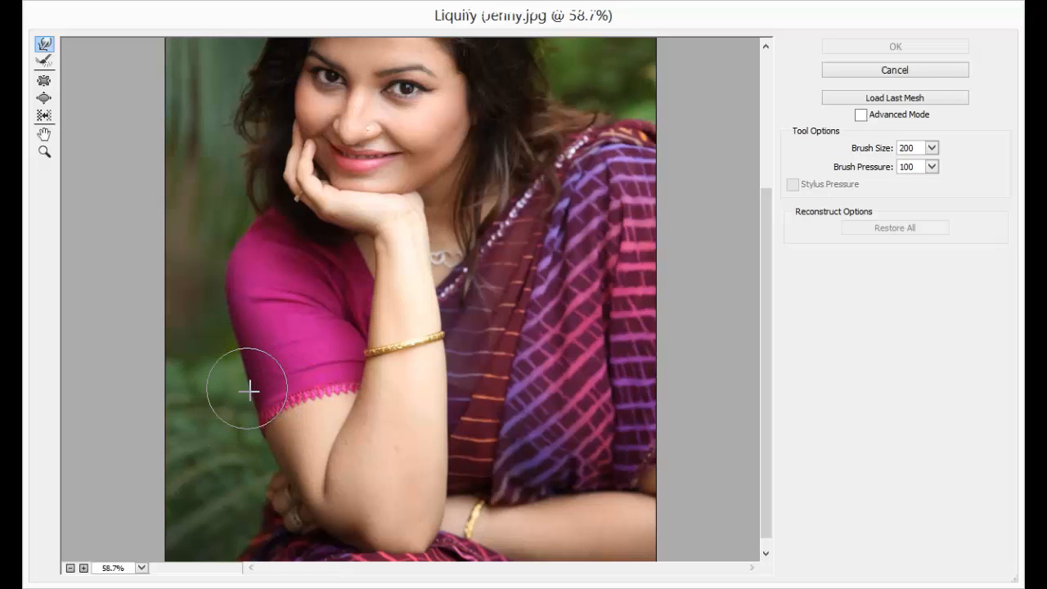
pyautogui.press(']')
pyautogui.press(']')
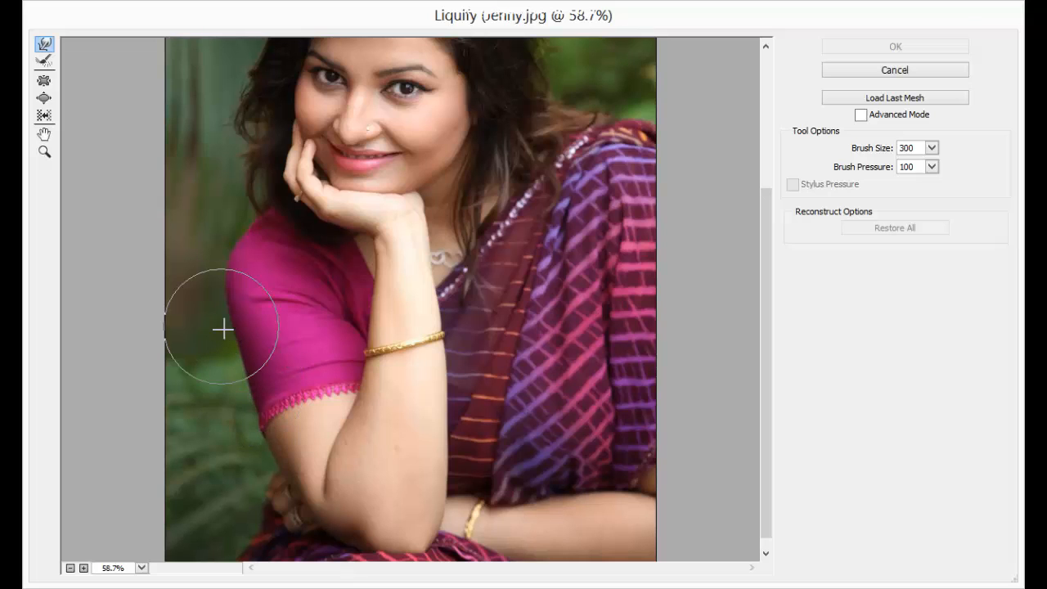
# Try pushing the outer edge of the sleeve and upper arm inward with Forward Warp, and undo the stroke.
pyautogui.moveTo(236, 323)
pyautogui.mouseDown()
pyautogui.moveTo(245, 398)
pyautogui.moveTo(252, 383)
pyautogui.moveTo(263, 418)
pyautogui.moveTo(304, 409)
pyautogui.mouseUp()
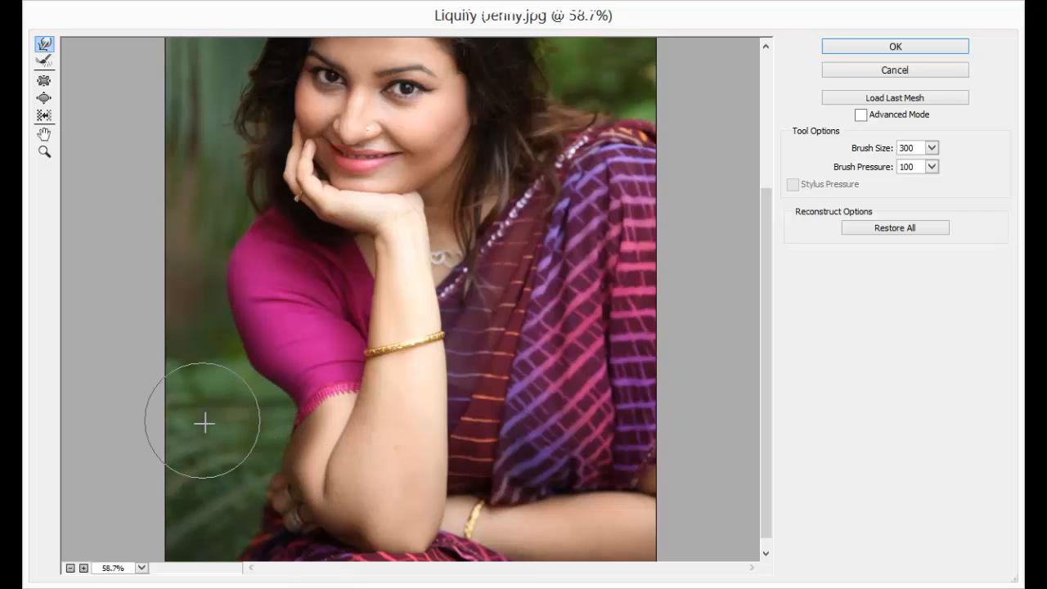
pyautogui.press('ctrl')
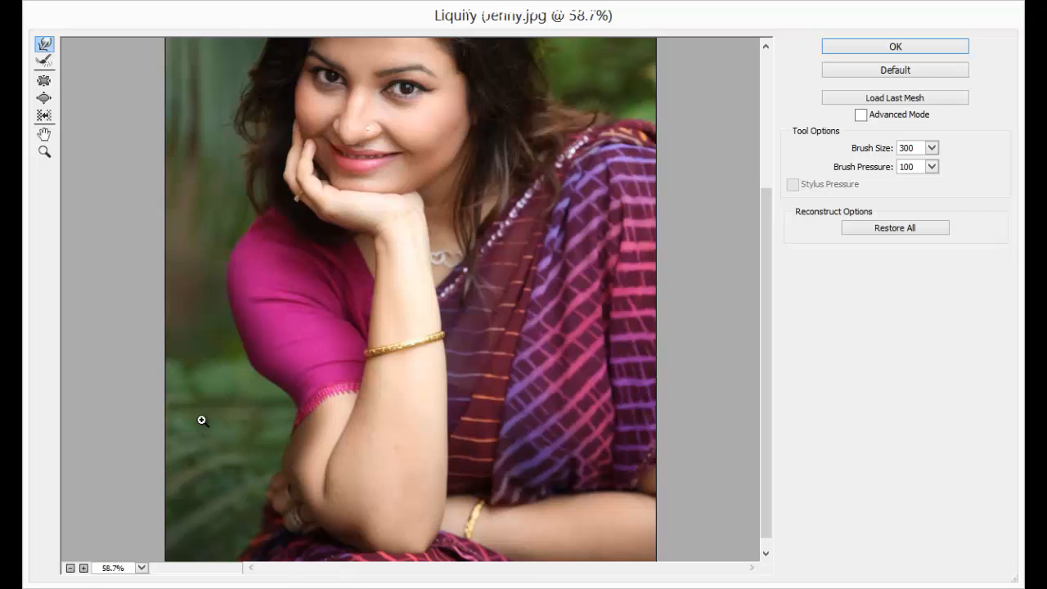
pyautogui.hotkey('ctrl', 'alt', 'z')
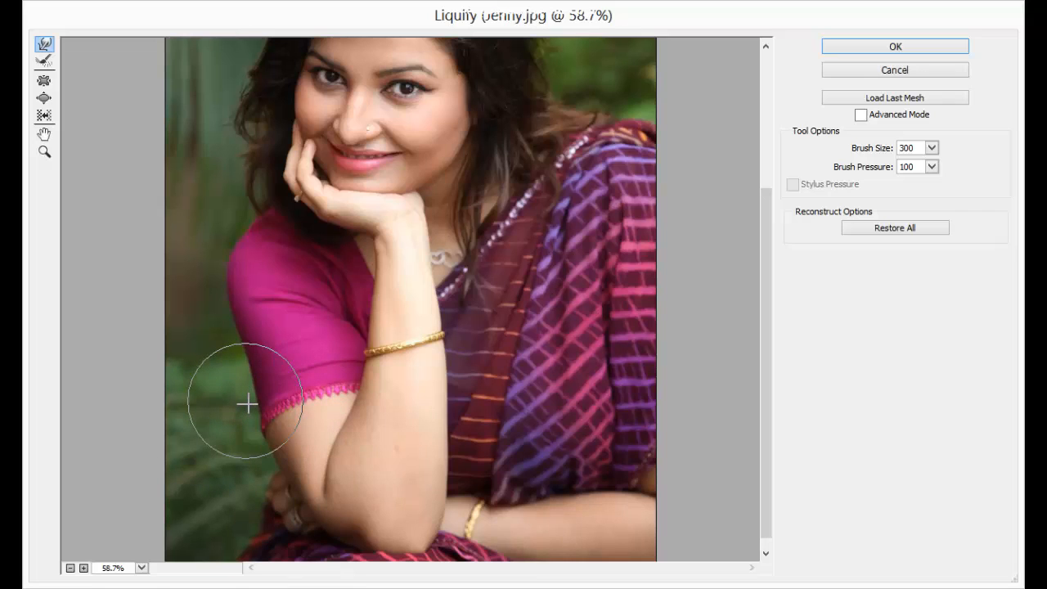
# Push the sleeve hem and the outer arm near the elbow inward with Forward Warp, and reduce the brush size to 175.
pyautogui.moveTo(254, 403)
pyautogui.mouseDown()
pyautogui.moveTo(288, 459)
pyautogui.moveTo(286, 440)
pyautogui.mouseUp()
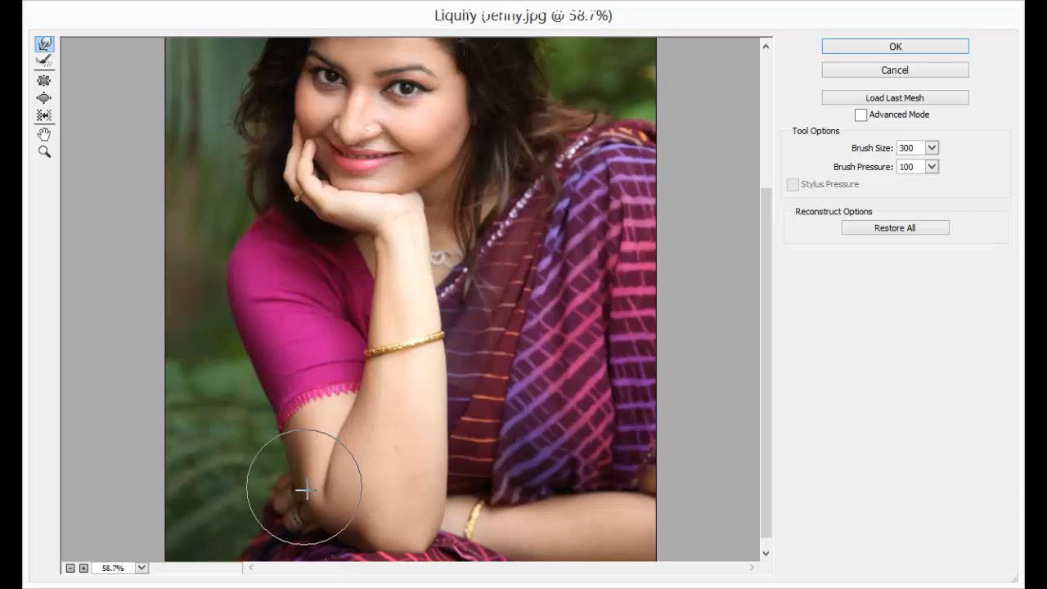
pyautogui.moveTo(306, 489); pyautogui.dragTo(316, 490)
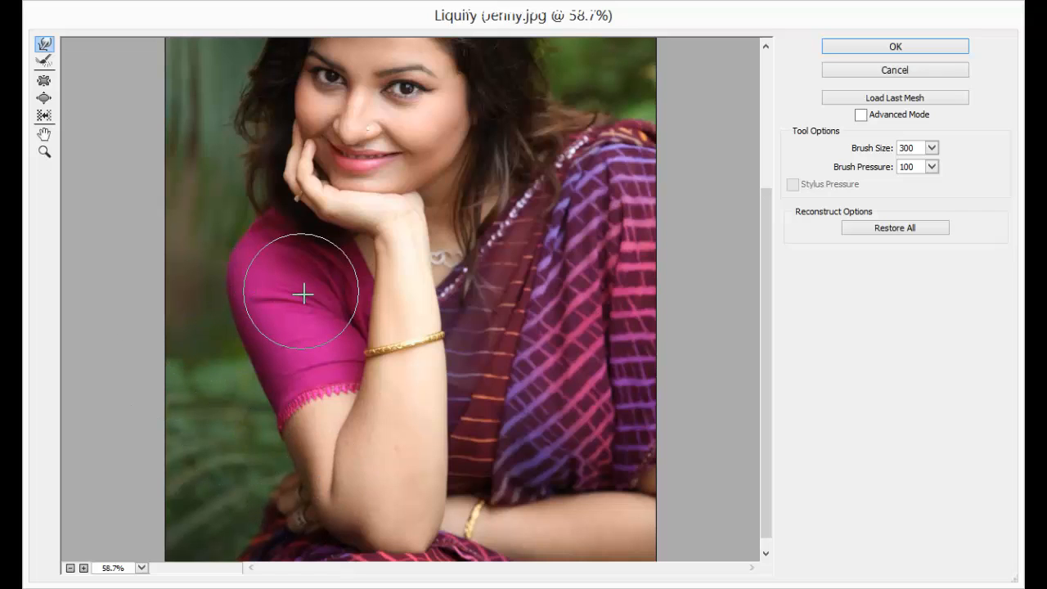
pyautogui.press('[')
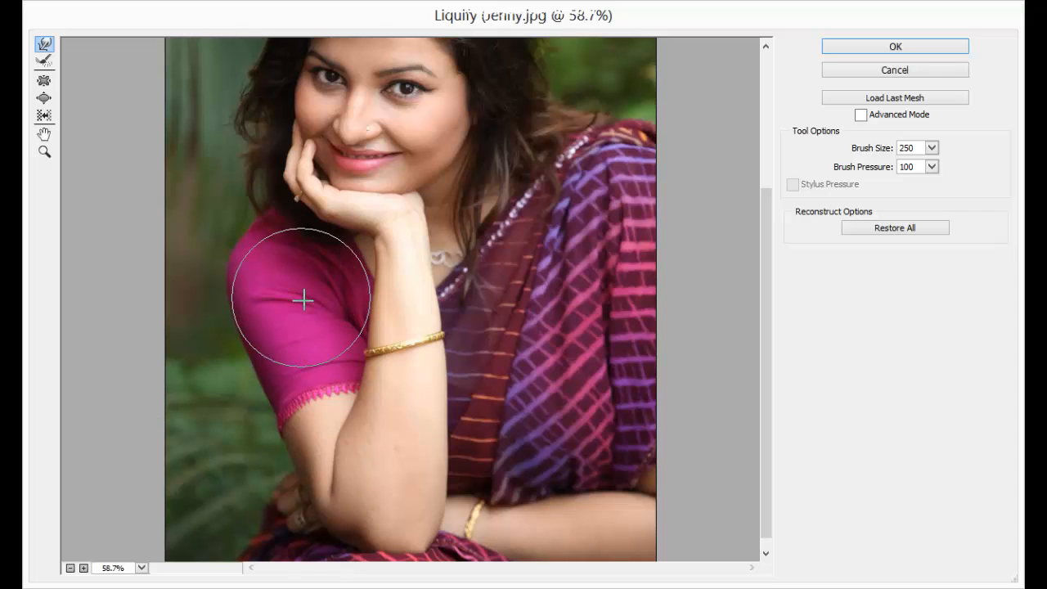
pyautogui.press('[')
pyautogui.press('[')
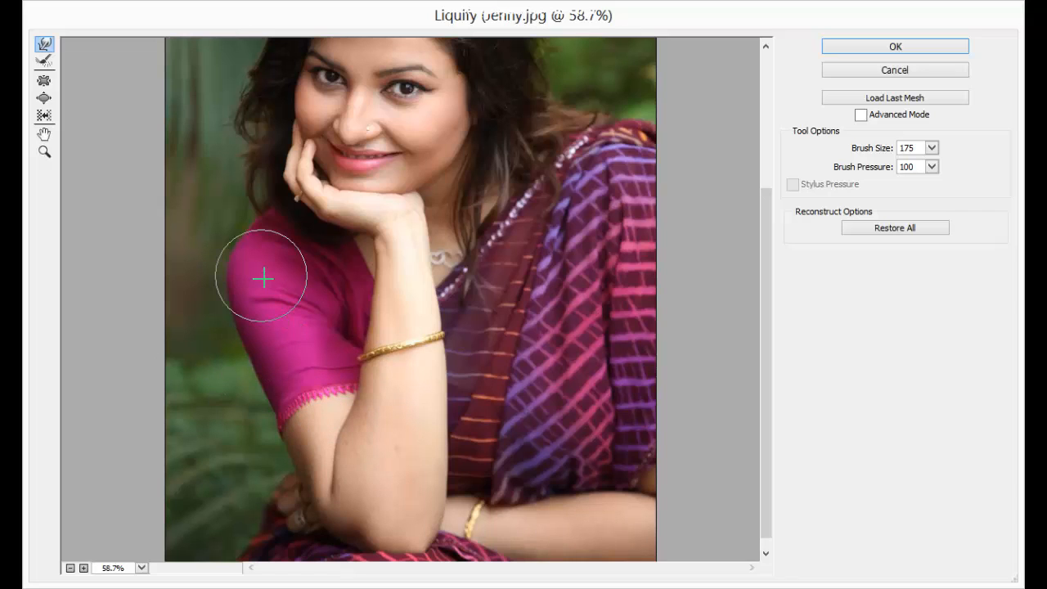
# Reset the Liquify settings, restore all warped areas of the portrait, and leave the filter without applying it.
pyautogui.press('alt')
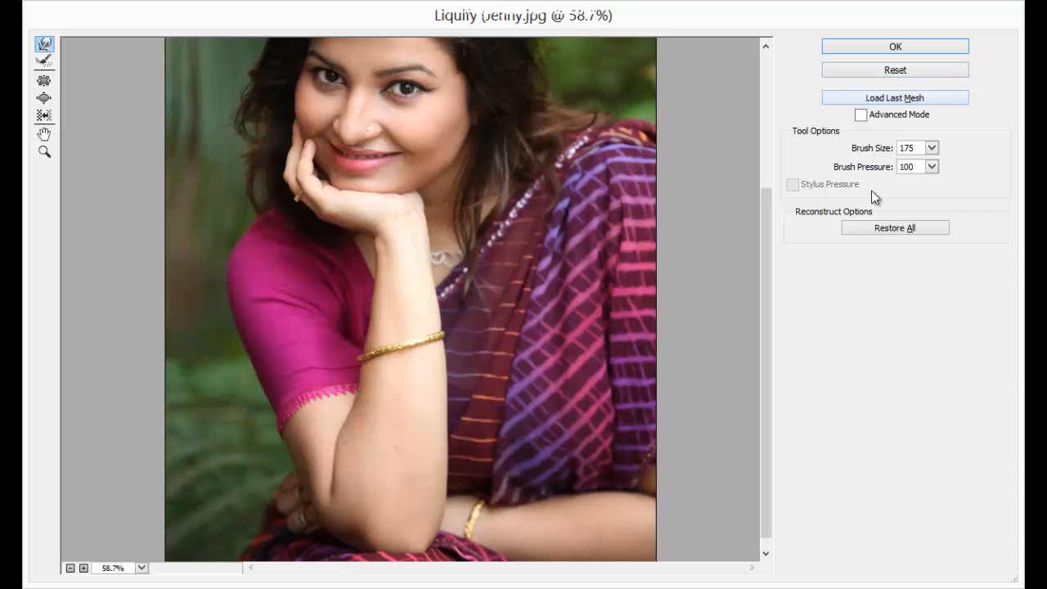
pyautogui.keyDown('alt'); pyautogui.click(887, 72); pyautogui.keyUp('alt')
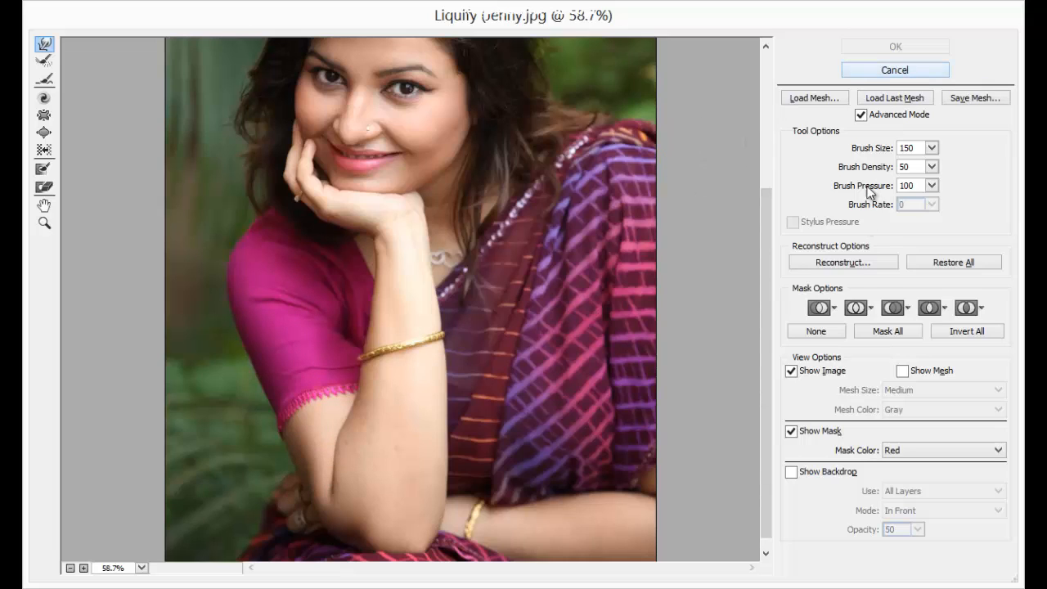
pyautogui.click(954, 261)
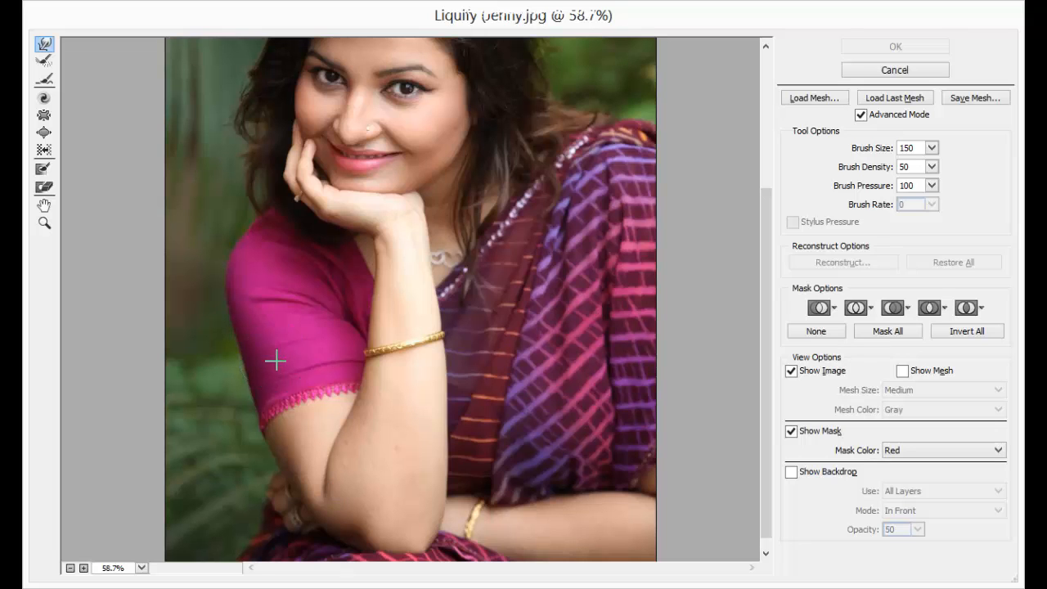
pyautogui.click(897, 70)
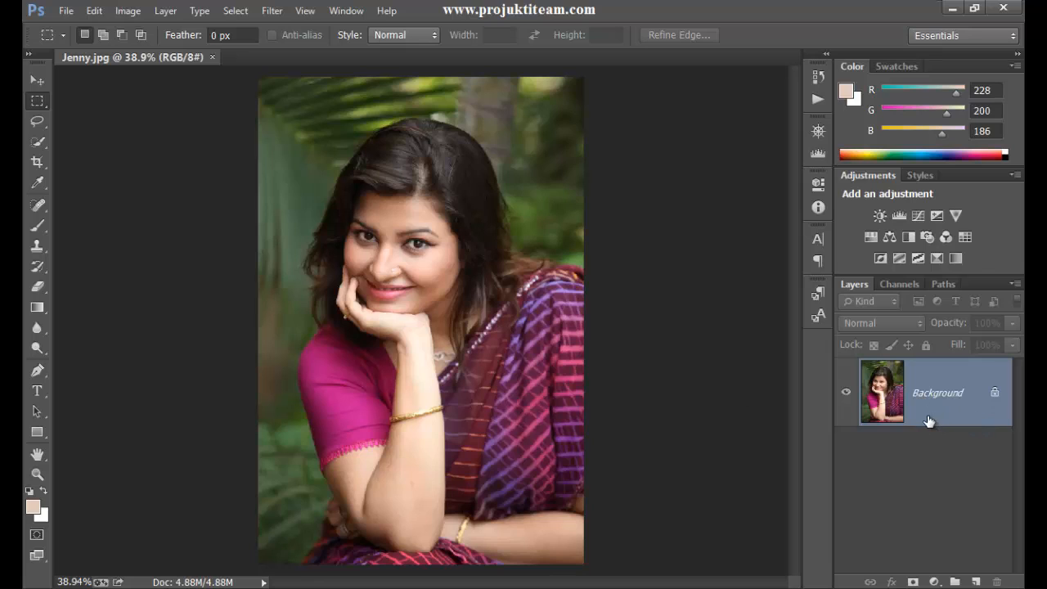
# Duplicate the Background layer and open the copy in the Liquify filter, dismissing the hardware acceleration notice.
pyautogui.hotkey('ctrl', 'j')
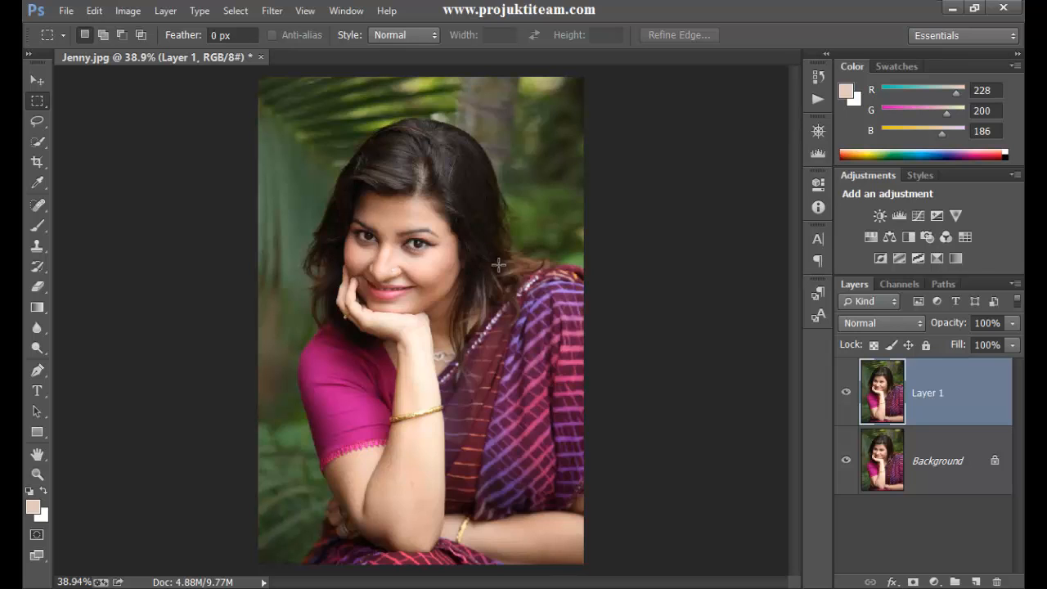
pyautogui.click(270, 11)
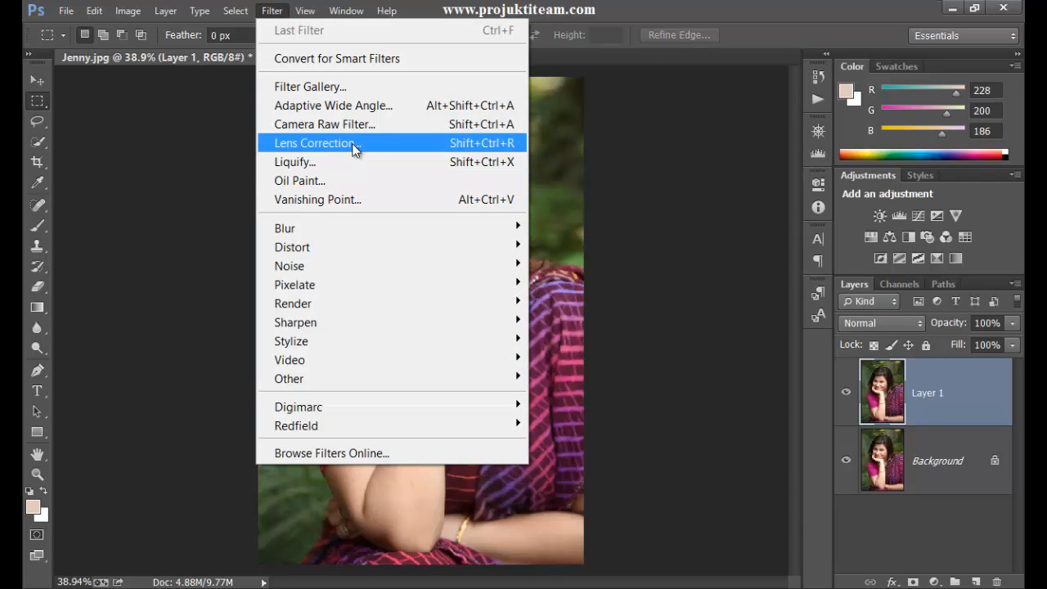
pyautogui.click(352, 162)
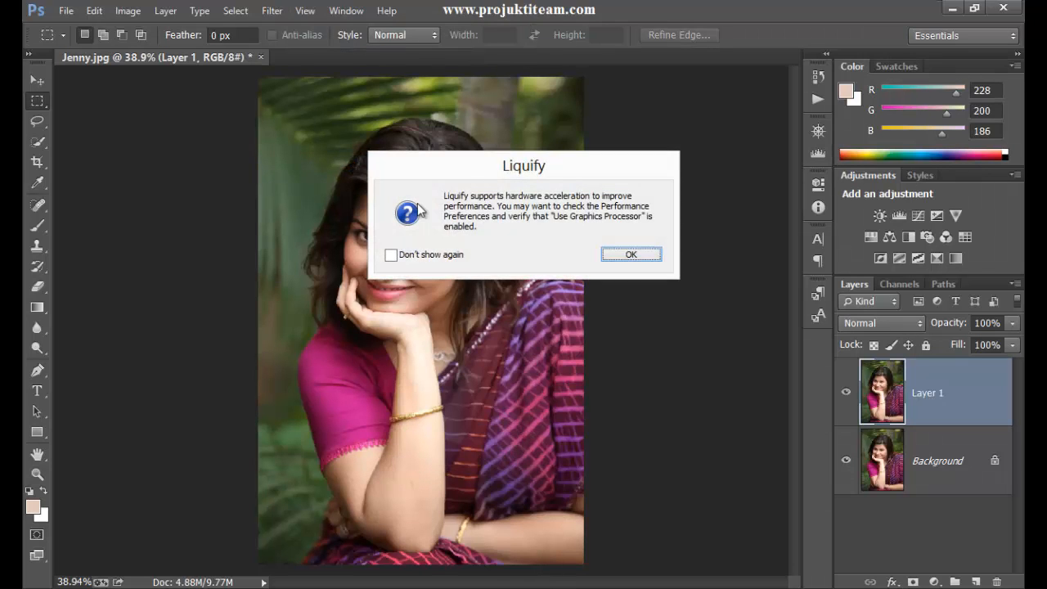
pyautogui.click(448, 257)
pyautogui.click(652, 256)
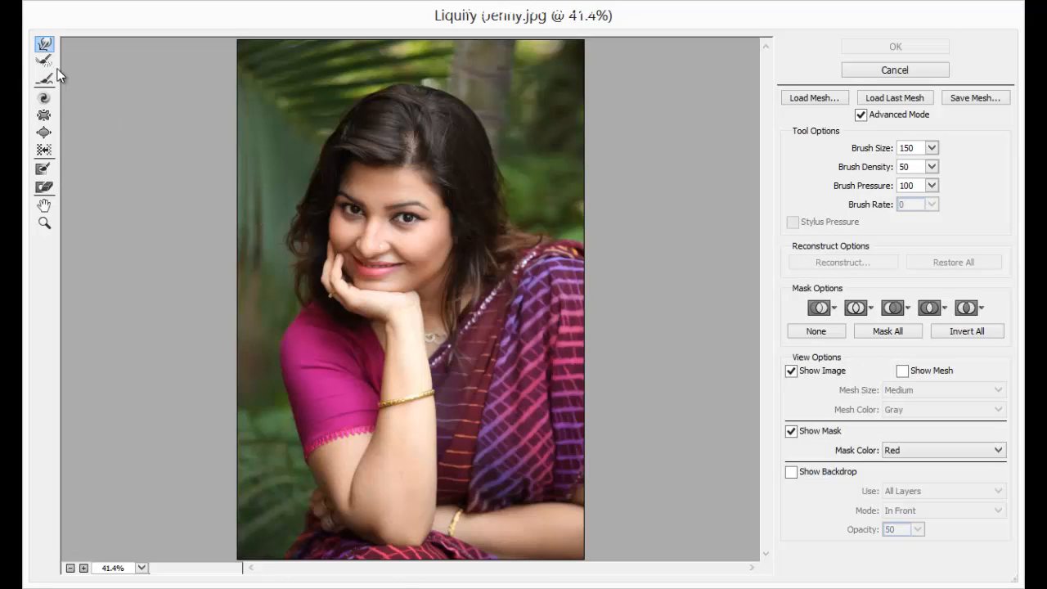
# Turn off Advanced Mode, reduce the Forward Warp brush size to 125, and turn Advanced Mode back on.
pyautogui.click(860, 115)
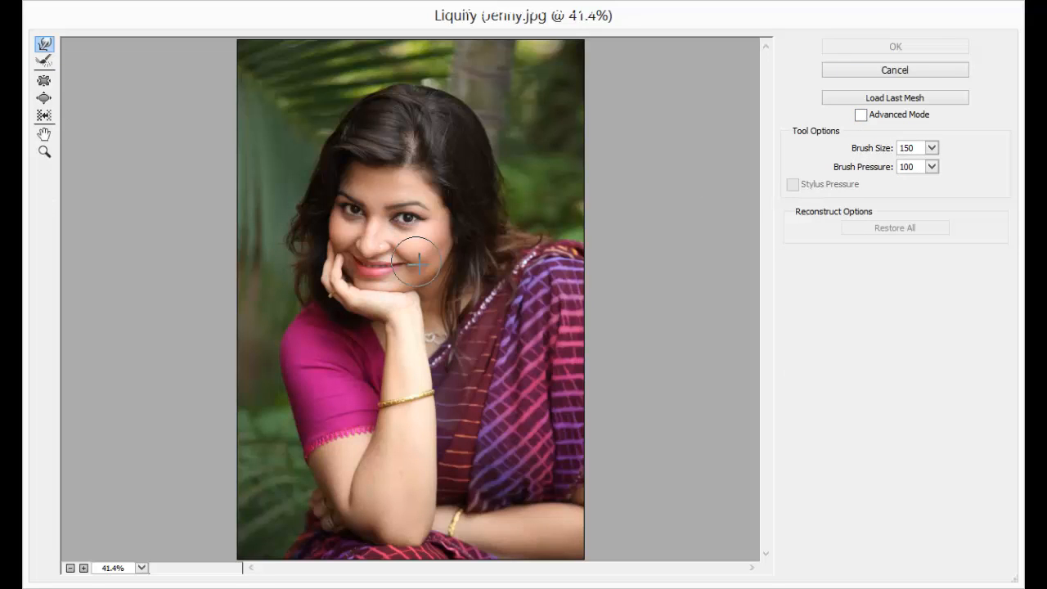
pyautogui.press(']')
pyautogui.press('[')
pyautogui.press('[')
pyautogui.press('[')
pyautogui.click(861, 116)
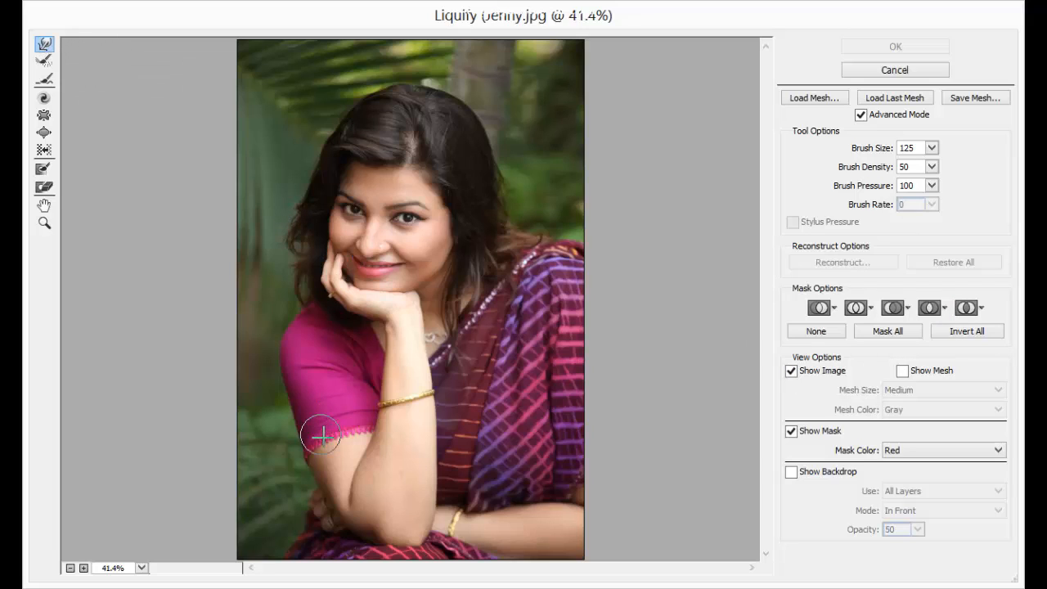
# Set the Forward Warp brush size to 300 and push the outer edge of the sleeve and upper arm slightly inward.
pyautogui.press(']')
pyautogui.press(']')
pyautogui.press(']')
pyautogui.press(']')
pyautogui.press(']')
pyautogui.press(']')
pyautogui.press(']')
pyautogui.press(']')
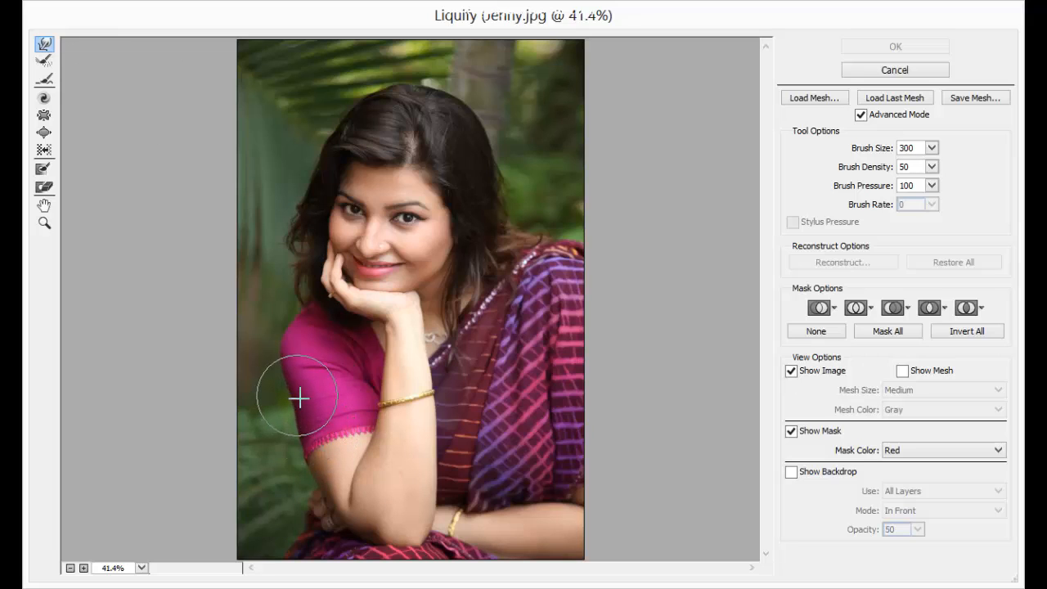
pyautogui.moveTo(299, 397); pyautogui.dragTo(331, 488)
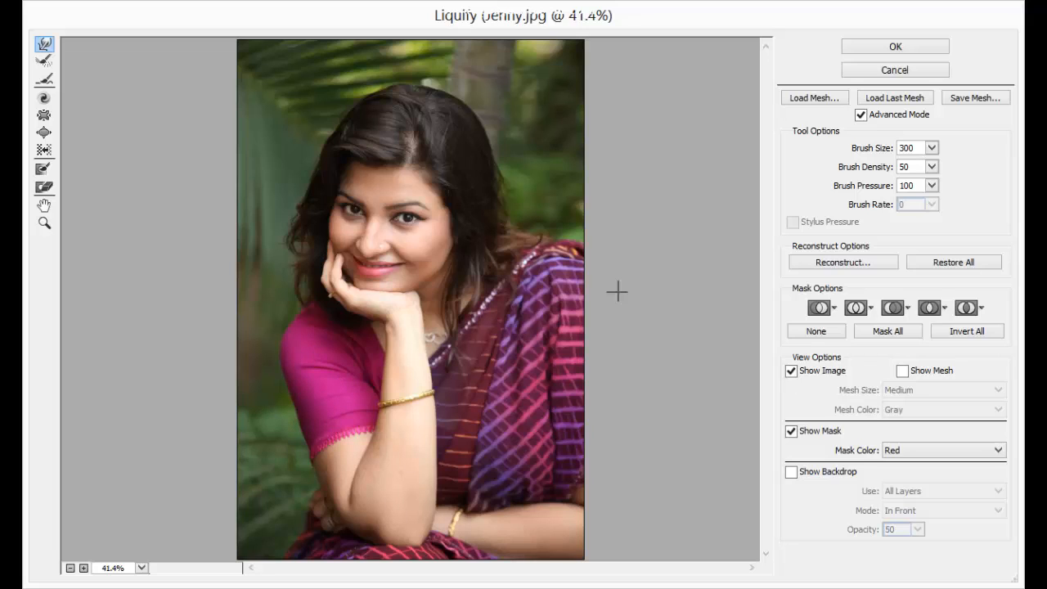
# Preview a Revert Reconstruction amount of 55, cancel it, and brush the sleeve's outer edge back to its original shape with the Reconstruct tool.
pyautogui.click(849, 262)
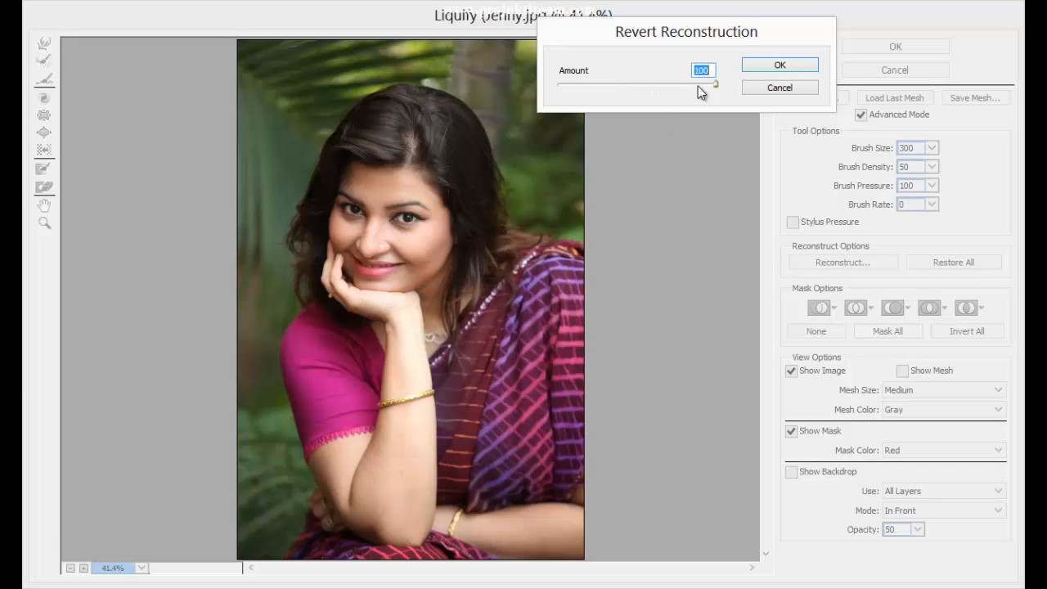
pyautogui.moveTo(715, 86); pyautogui.dragTo(645, 114)
pyautogui.click(776, 88)
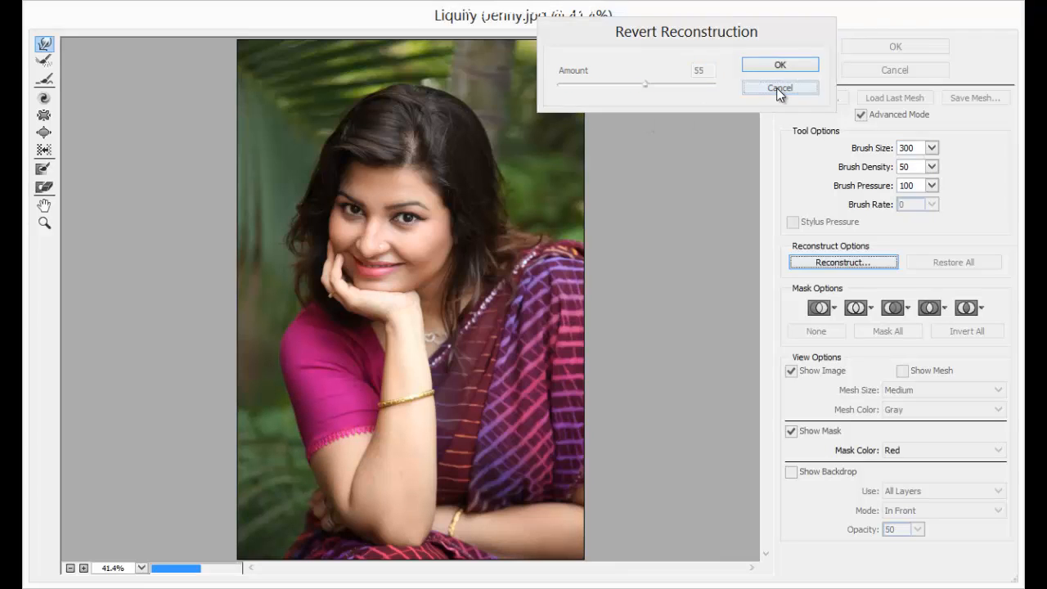
pyautogui.click(44, 62)
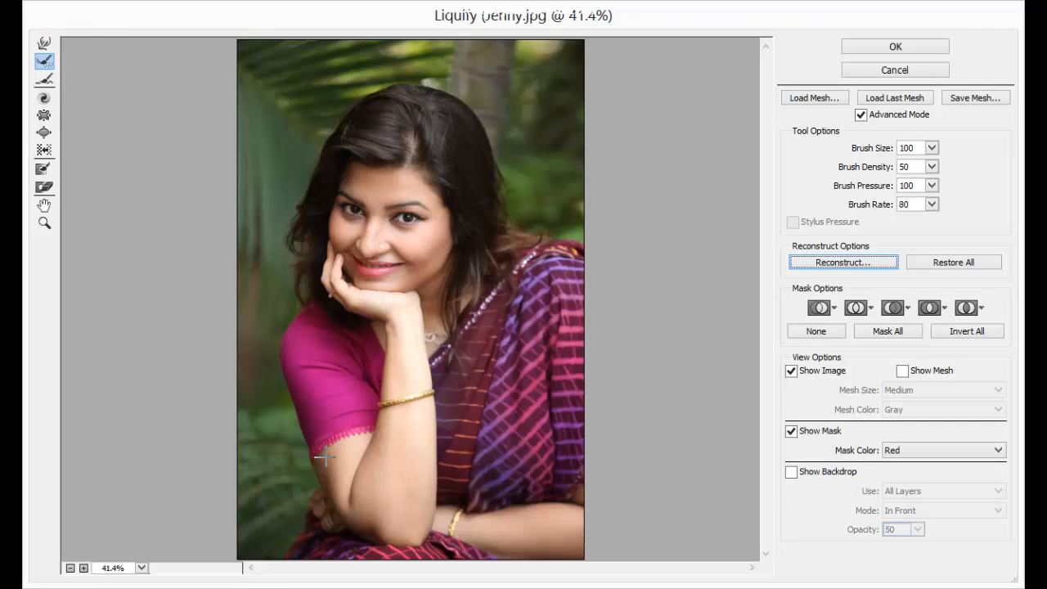
pyautogui.click(299, 387)
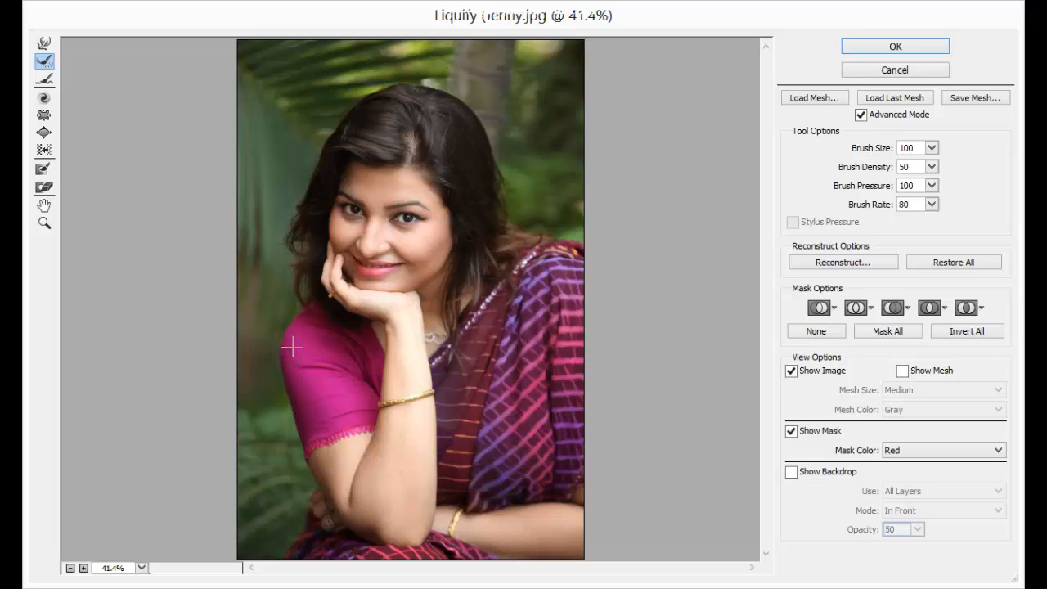
# Try the Twirl Clockwise tool on the face around the eye, and undo the twirl.
pyautogui.click(43, 100)
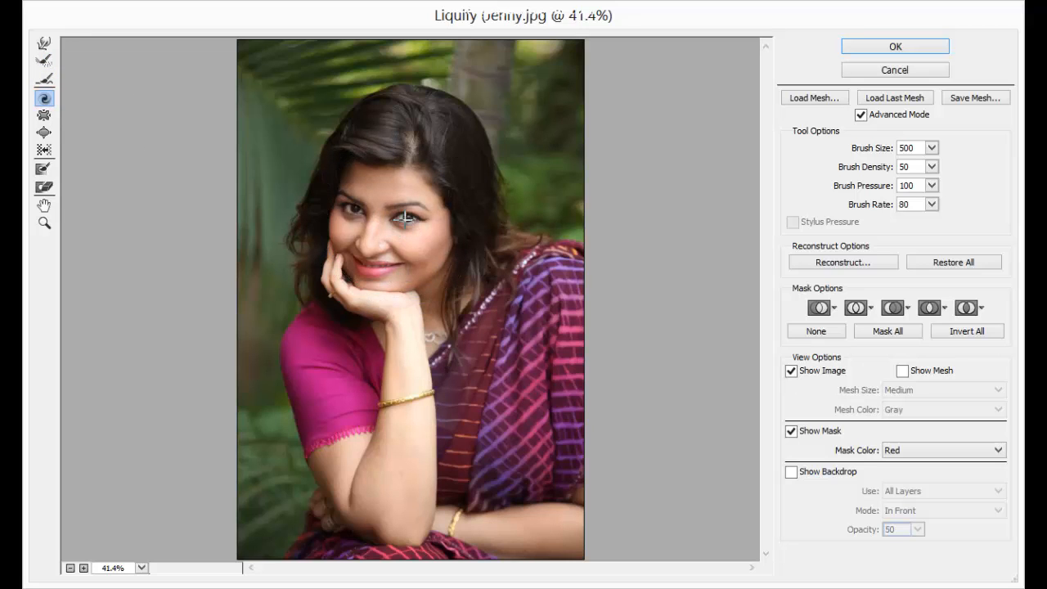
pyautogui.moveTo(404, 219); pyautogui.dragTo(404, 219)
pyautogui.hotkey('ctrl', 'z')
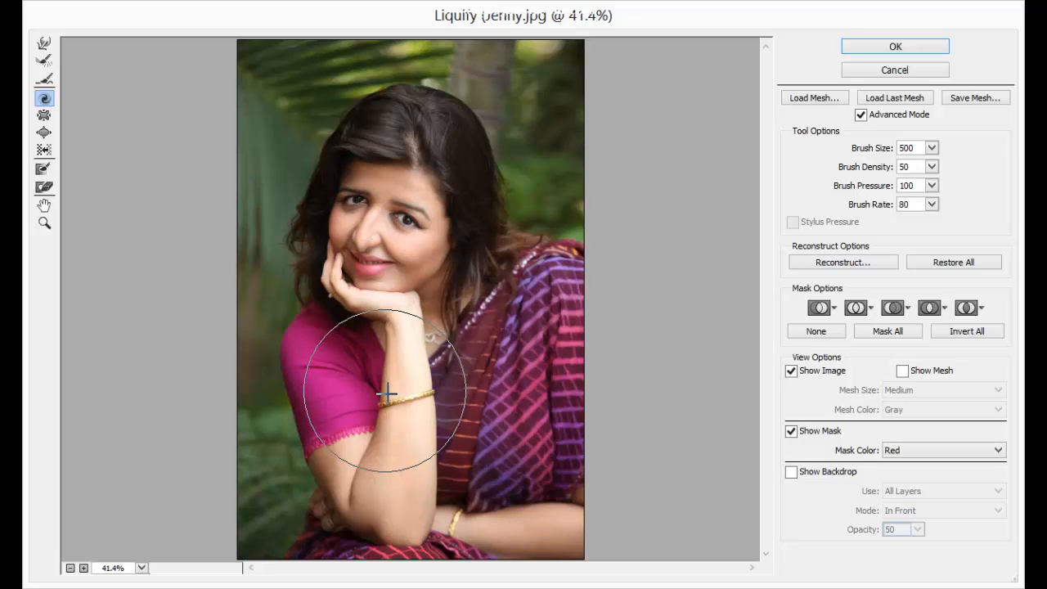
pyautogui.press('ctrl')
pyautogui.hotkey('ctrl', 'z')
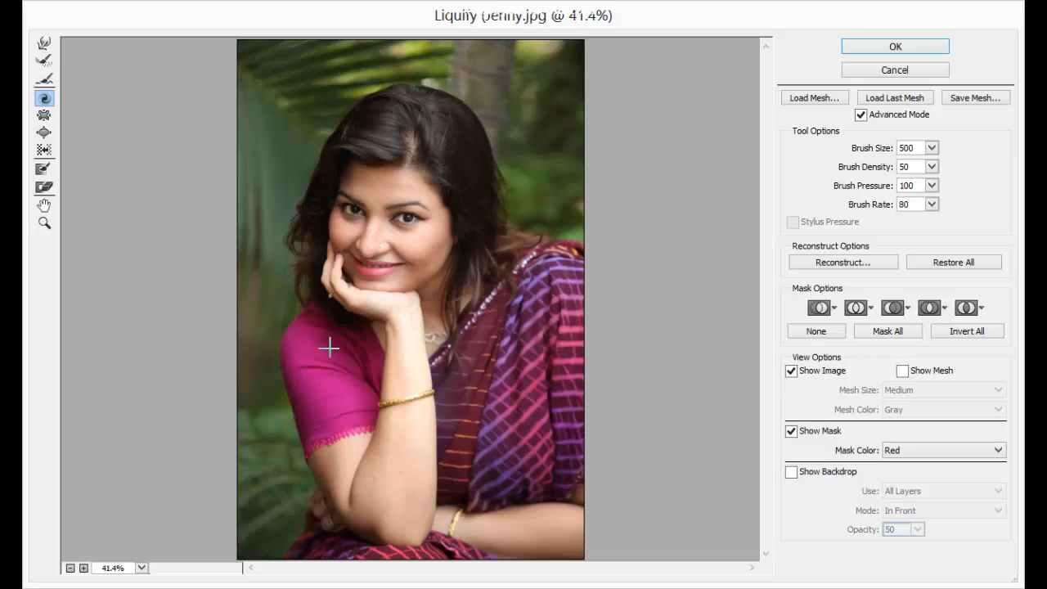
# Try the Pucker tool at brush size 300 to shrink both eyes, and undo the result.
pyautogui.click(45, 115)
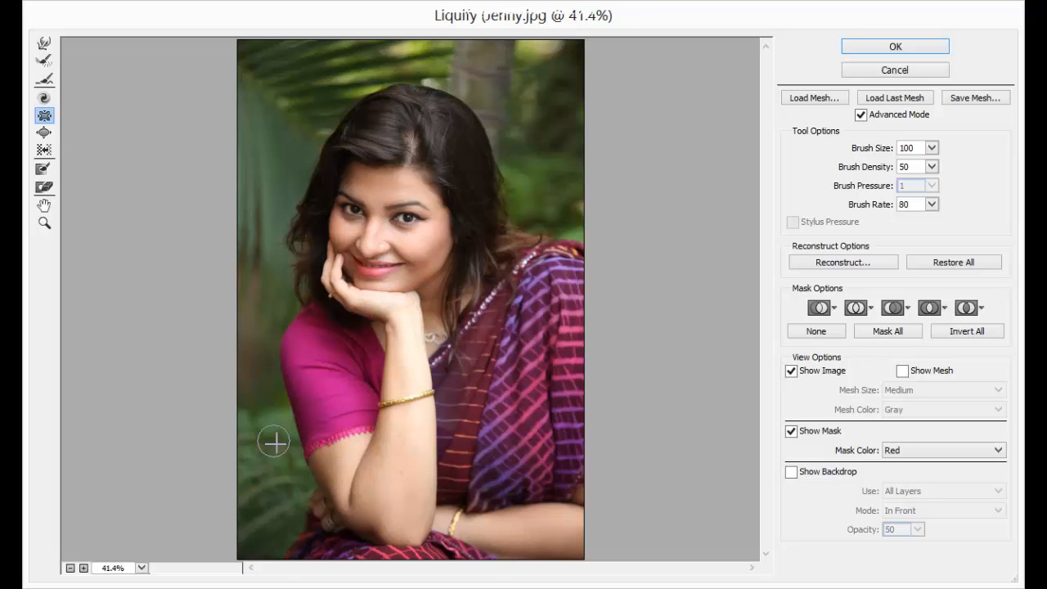
pyautogui.press(']')
pyautogui.press(']')
pyautogui.press(']')
pyautogui.press(']')
pyautogui.press(']')
pyautogui.press(']')
pyautogui.press(']')
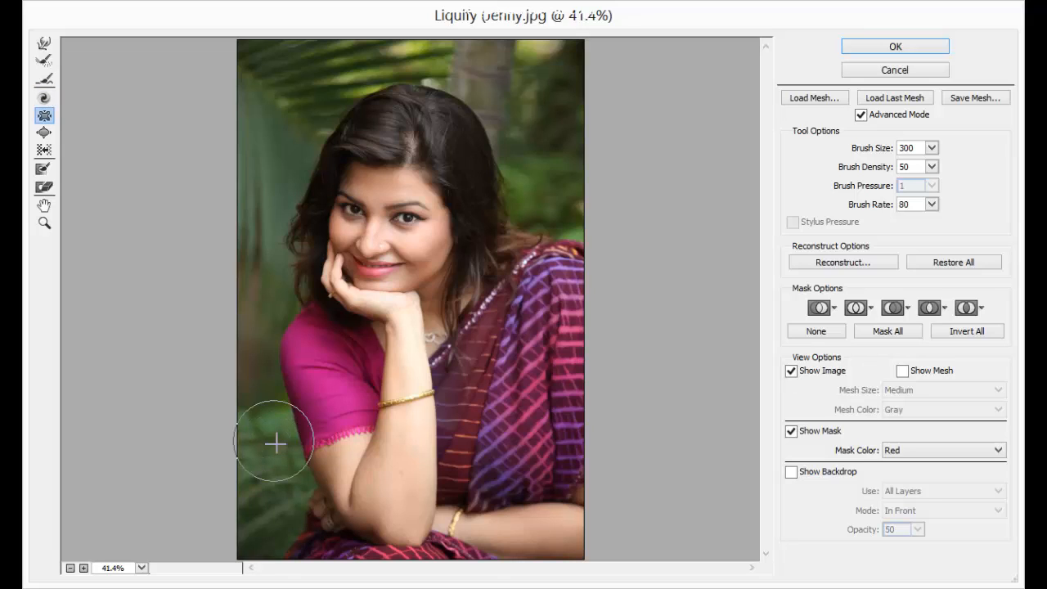
pyautogui.click(407, 217)
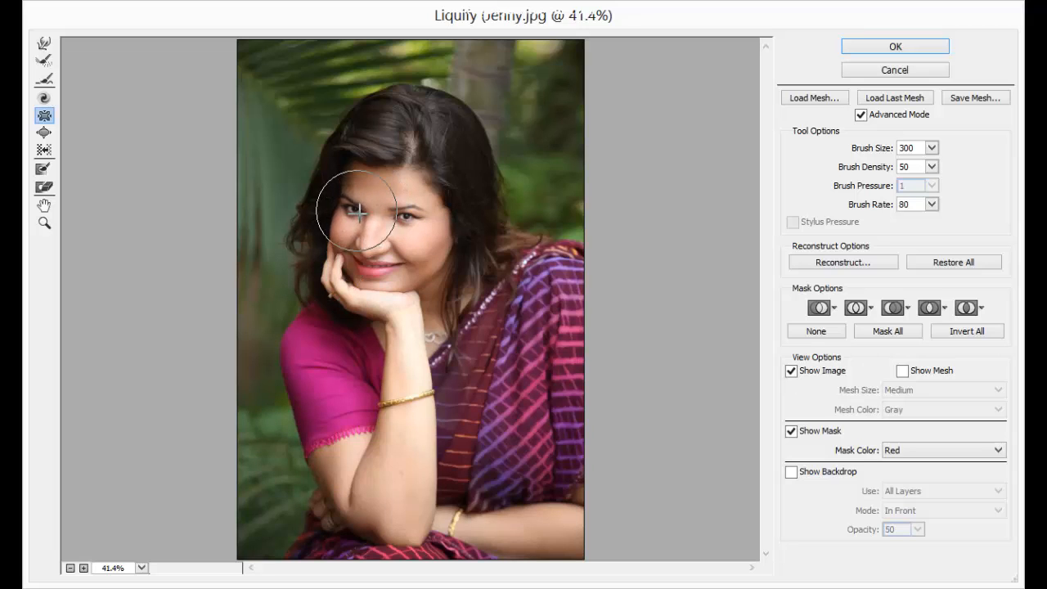
pyautogui.click(358, 213)
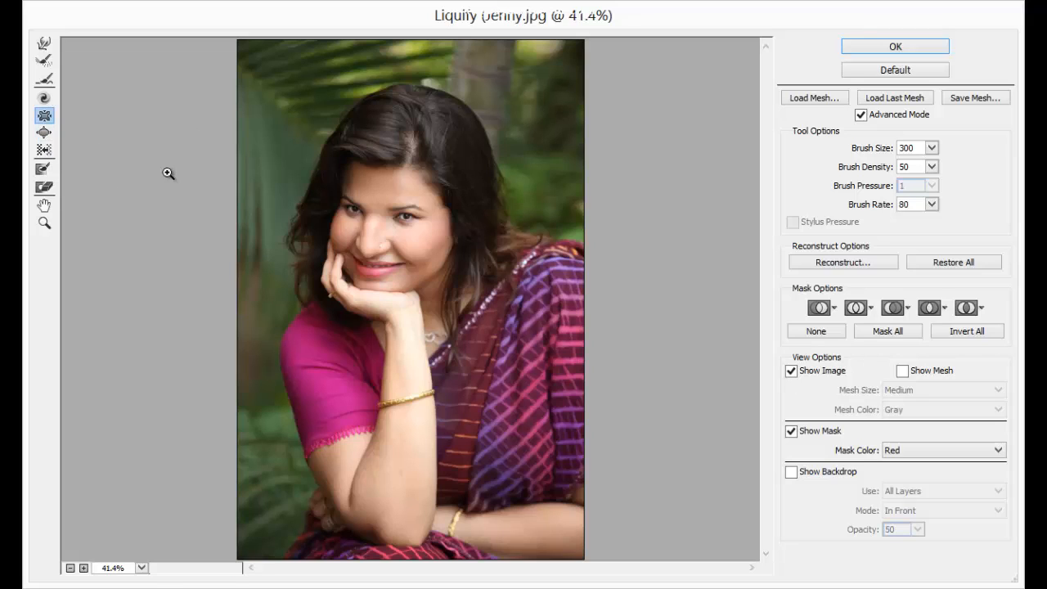
# Try enlarging both eyes with the Bloat tool at brush size 250.
pyautogui.click(45, 133)
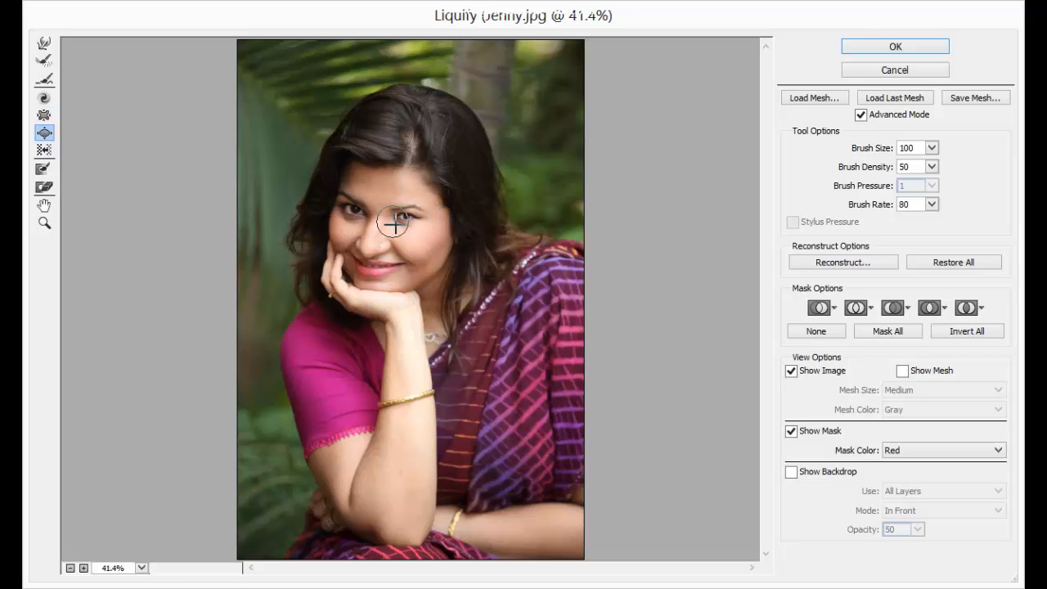
pyautogui.press(']')
pyautogui.press(']')
pyautogui.press(']')
pyautogui.press(']')
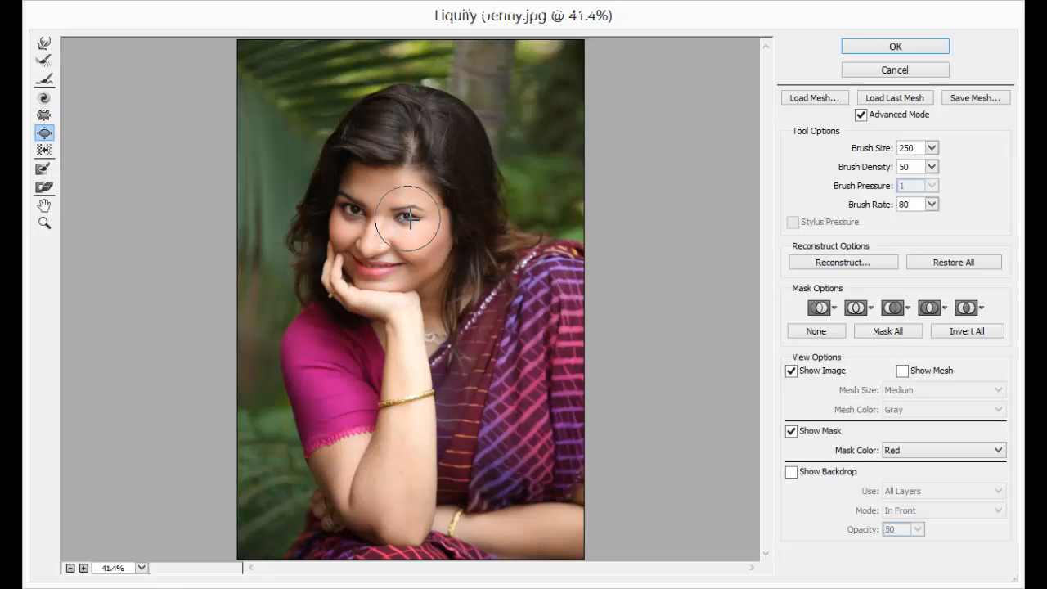
pyautogui.click(410, 218)
pyautogui.moveTo(410, 219); pyautogui.dragTo(357, 211)
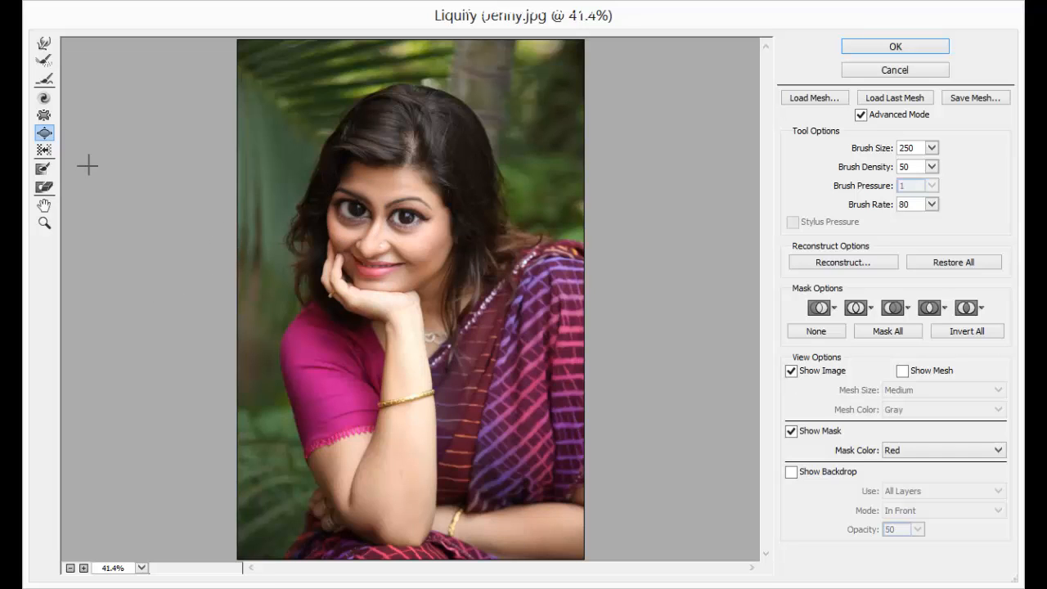
# Restore all distortions in the image and paint a freeze mask over both eyes at brush size 100.
pyautogui.click(45, 170)
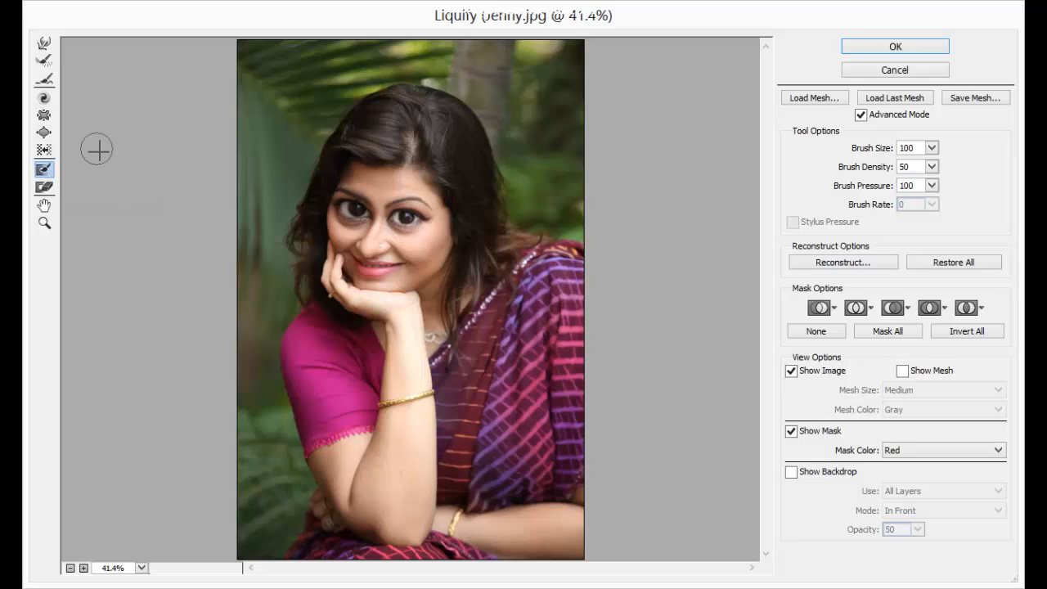
pyautogui.click(965, 263)
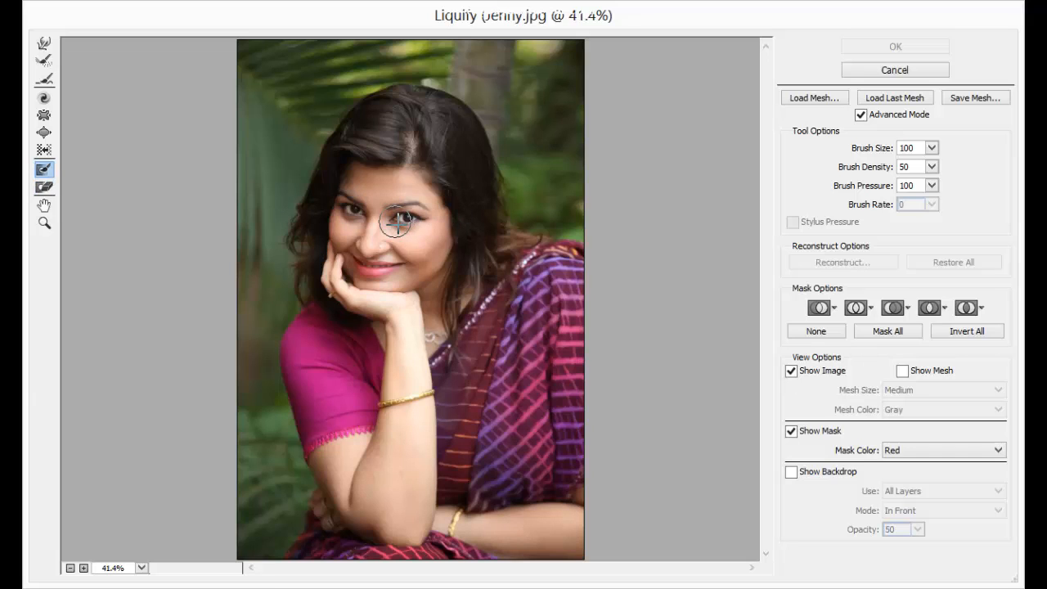
pyautogui.moveTo(397, 221)
pyautogui.mouseDown()
pyautogui.moveTo(411, 221)
pyautogui.moveTo(341, 213)
pyautogui.mouseUp()
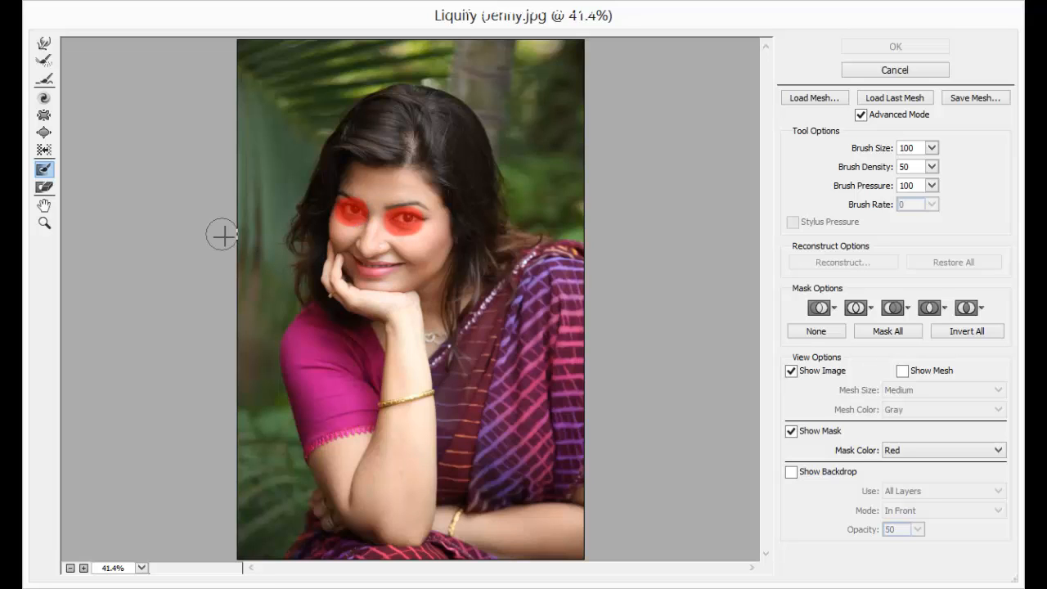
# Distort the nose, cheeks and mouth around the frozen eyes with the Forward Warp tool at brush size 300.
pyautogui.click(44, 43)
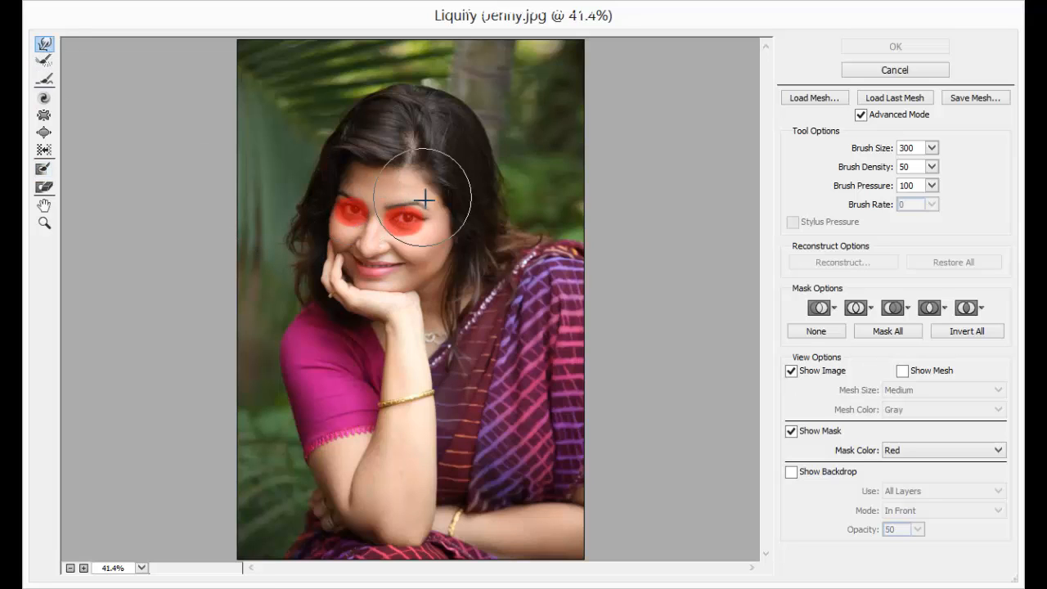
pyautogui.moveTo(406, 198)
pyautogui.mouseDown()
pyautogui.moveTo(449, 218)
pyautogui.moveTo(400, 251)
pyautogui.moveTo(353, 263)
pyautogui.moveTo(324, 244)
pyautogui.mouseUp()
pyautogui.moveTo(399, 273); pyautogui.dragTo(416, 261)
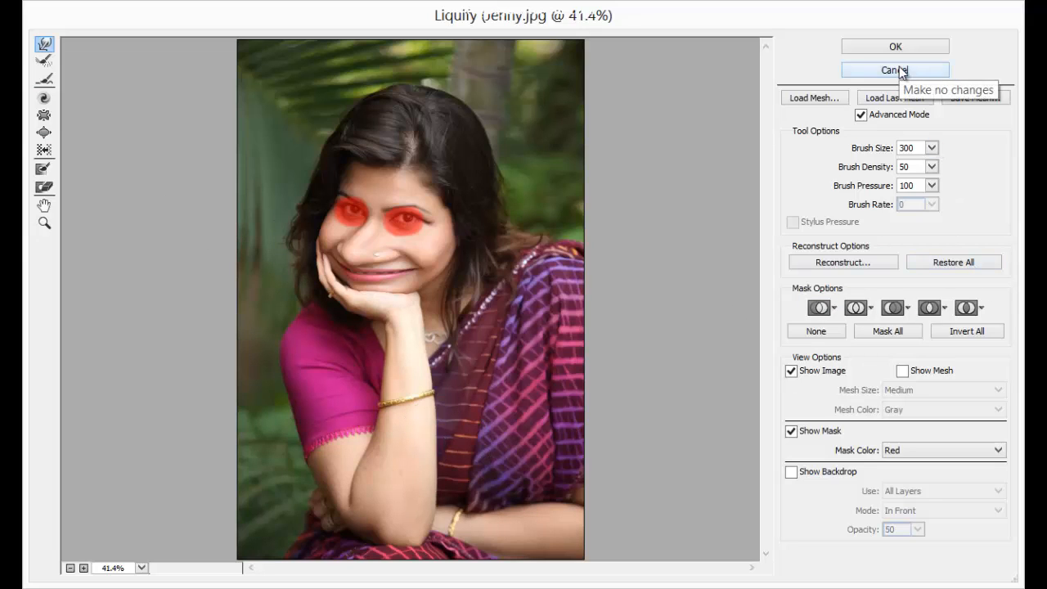
# Try resetting the Liquify changes, and open the dialog for saving the mesh, cancelling without saving.
pyautogui.press('alt')
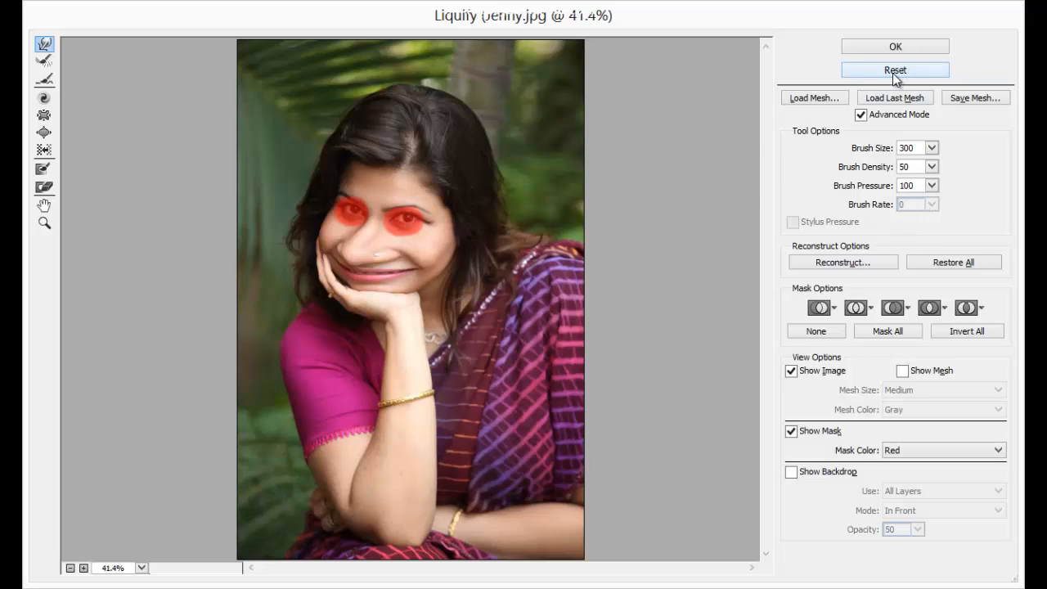
pyautogui.keyDown('alt'); pyautogui.click(888, 72); pyautogui.keyUp('alt')
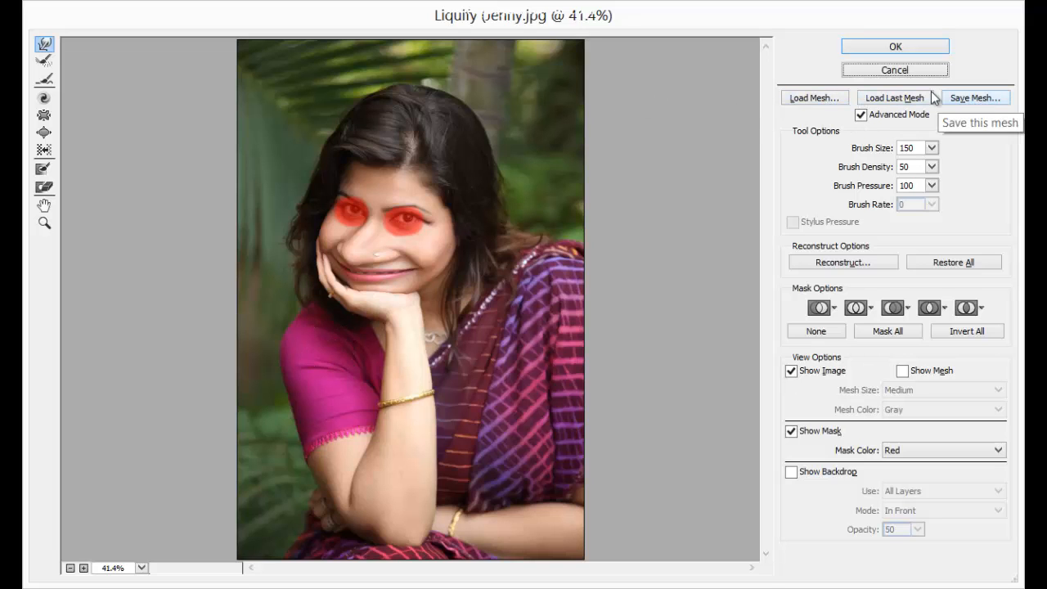
pyautogui.click(972, 98)
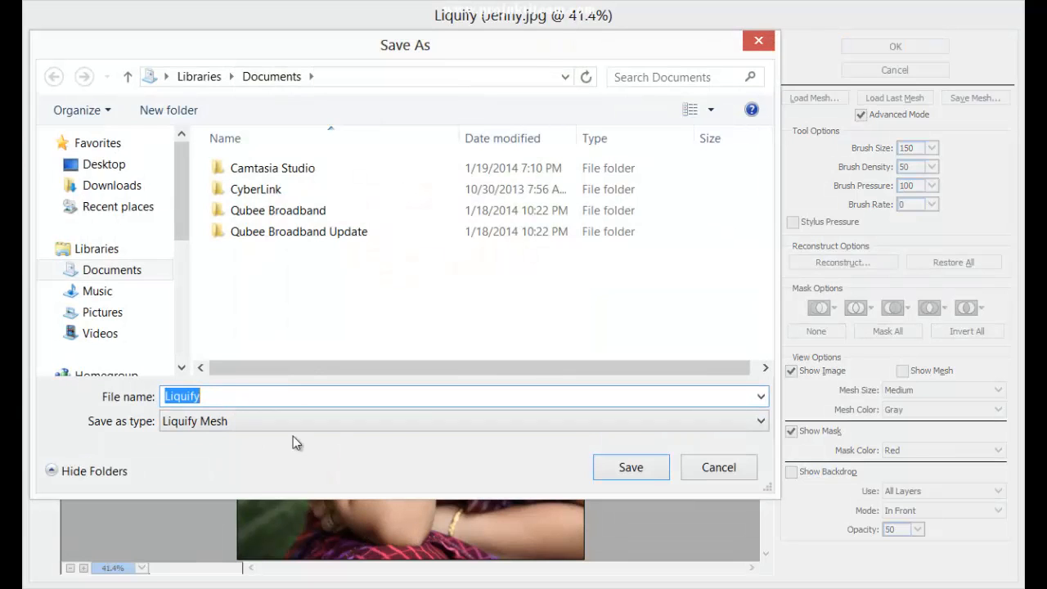
pyautogui.click(714, 467)
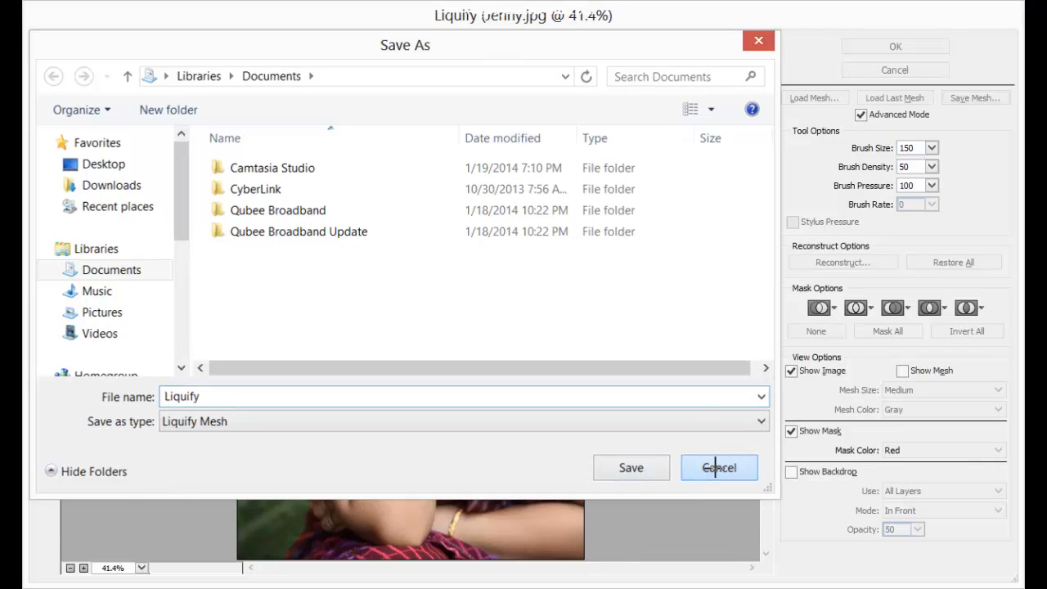
# Apply the Liquify distortion to Layer 1 and hide that layer to compare it with the original photo.
pyautogui.click(896, 49)
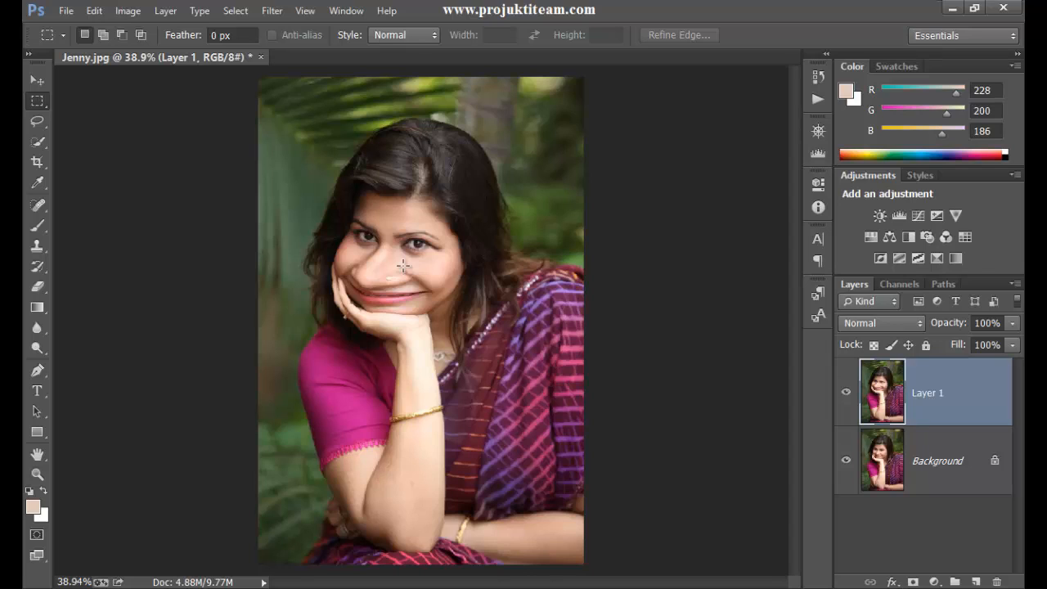
pyautogui.click(847, 396)
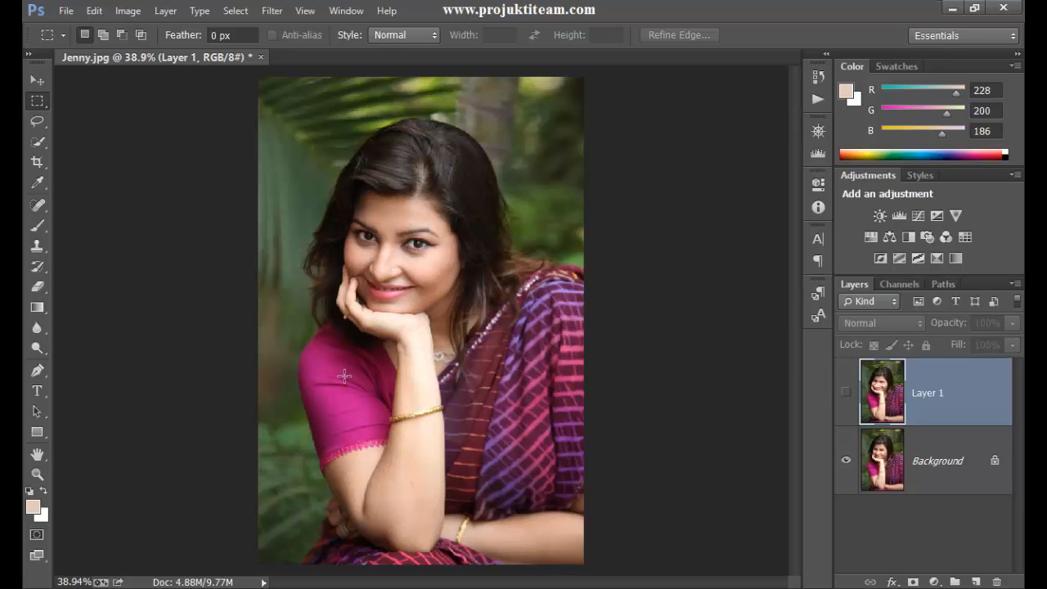